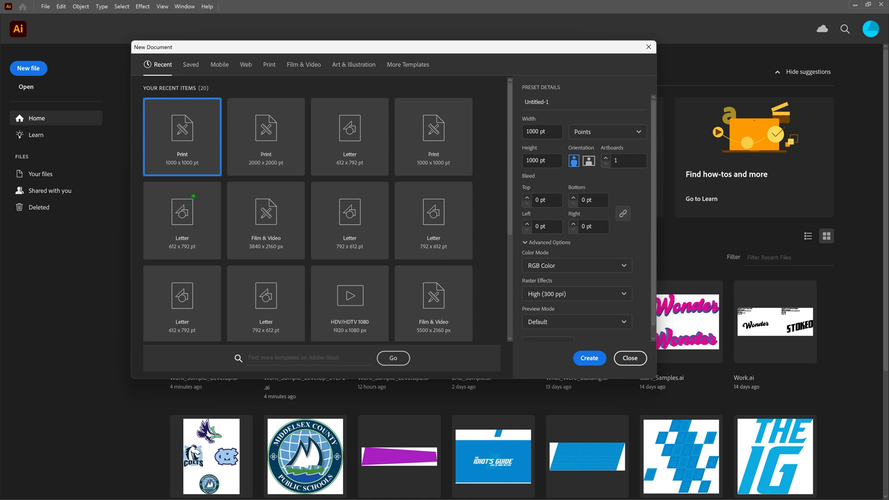
Step: Create a new 1000 x 1000 pt RGB print document at 300 ppi and choose the Essentials Classic workspace
click(587, 358)
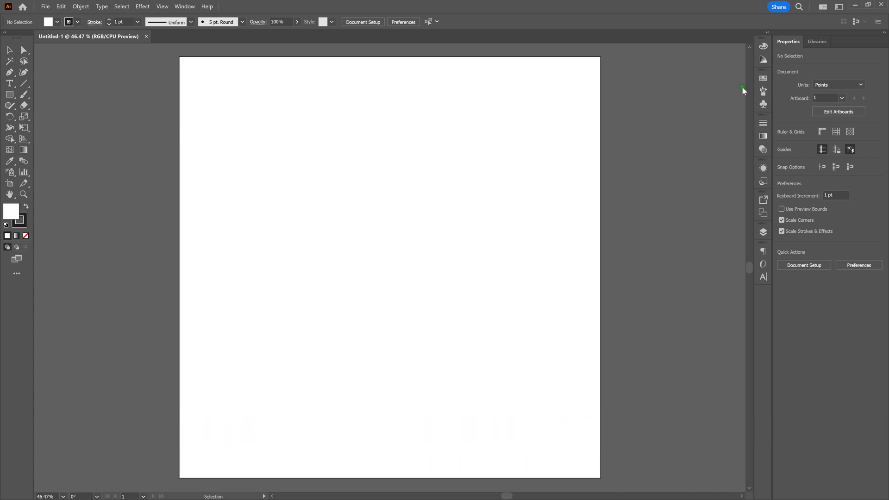
click(842, 7)
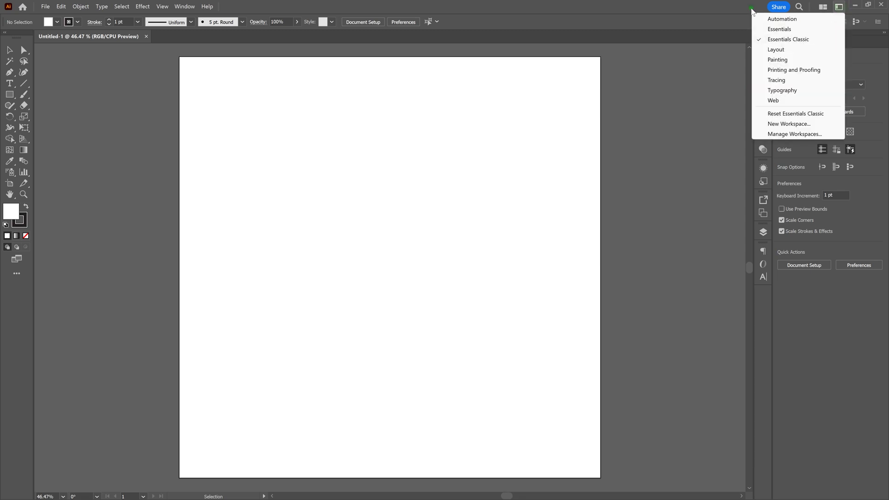
click(832, 40)
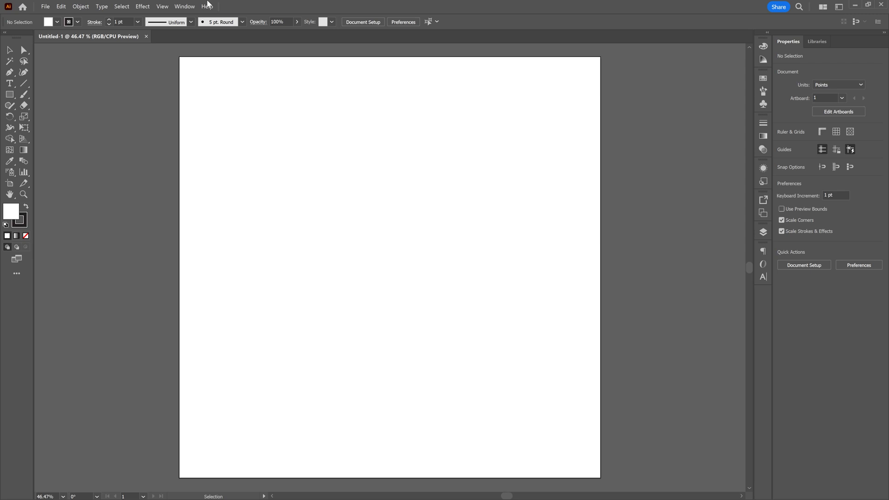
Step: Check the Smart Guides option for the document view
click(162, 6)
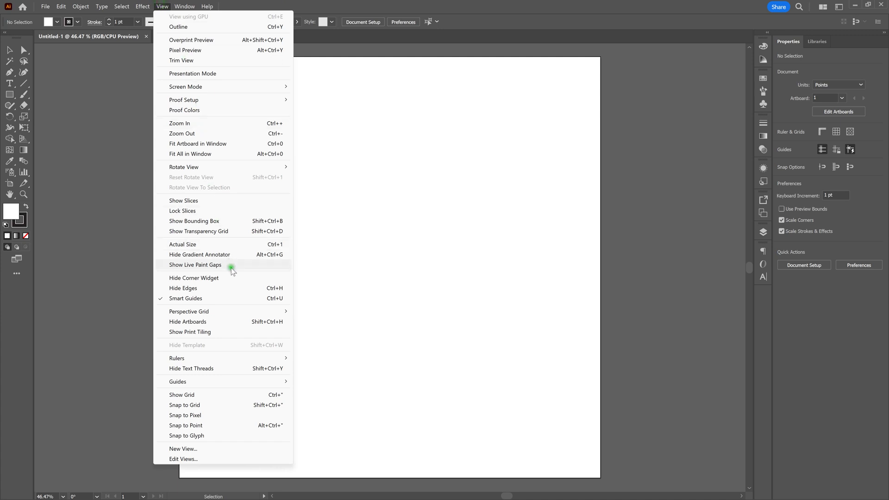
click(286, 298)
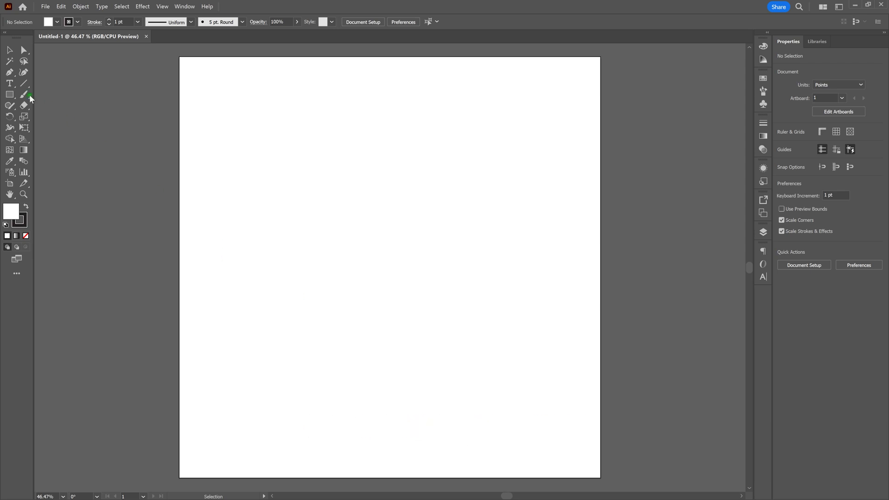
Step: Place a point text object reading "drip" in the upper part of the artboard
key(t)
click(368, 172)
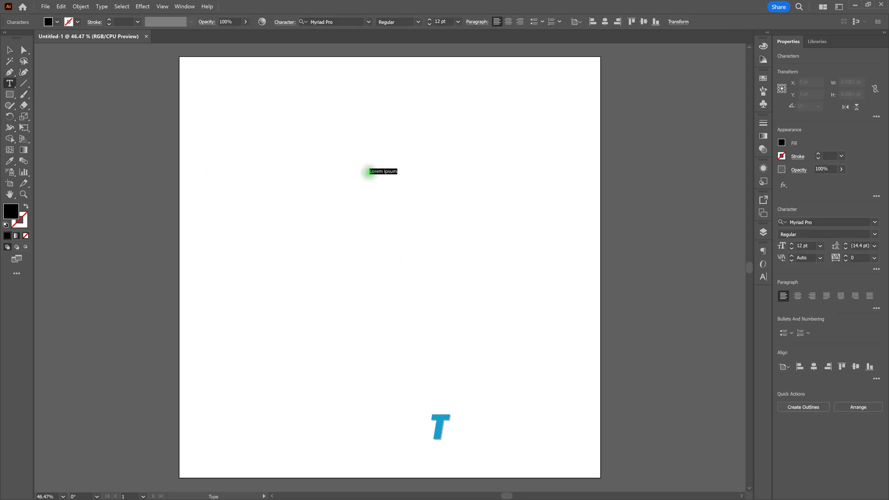
text(drip)
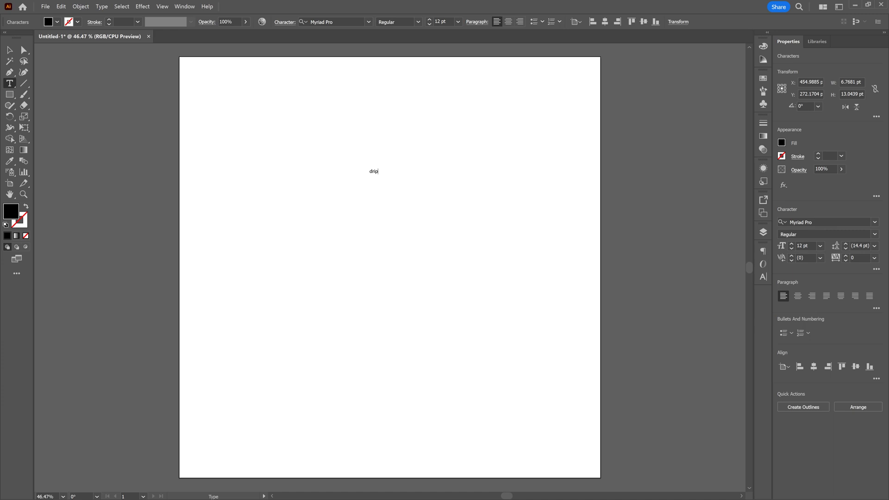
Step: Set the word "drip" in the Peace Sans font at 200 pt
double_click(373, 171)
click(349, 22)
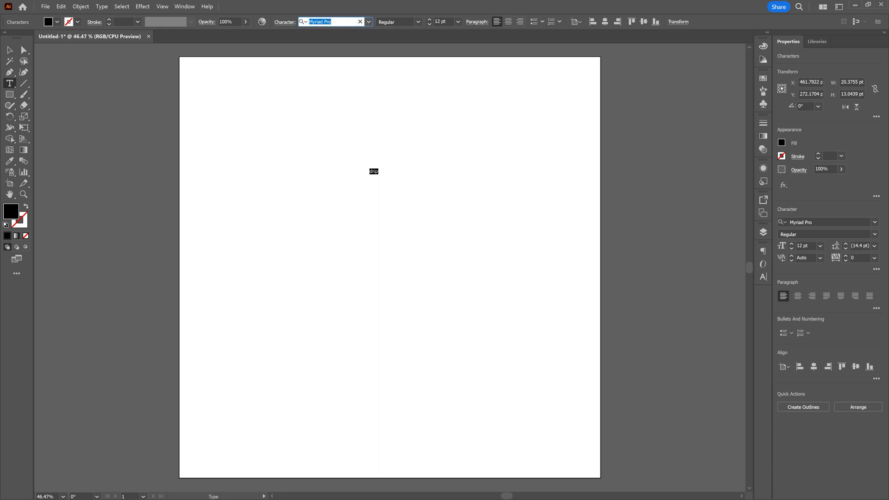
text(peace)
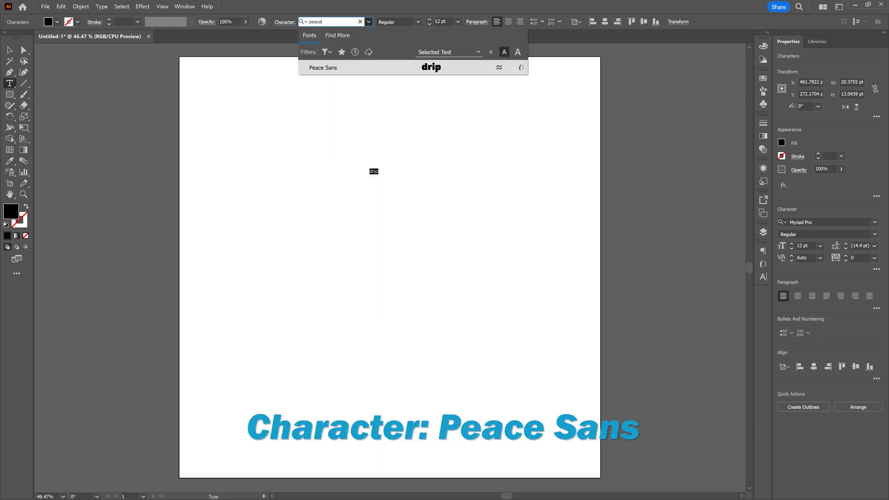
key(Return)
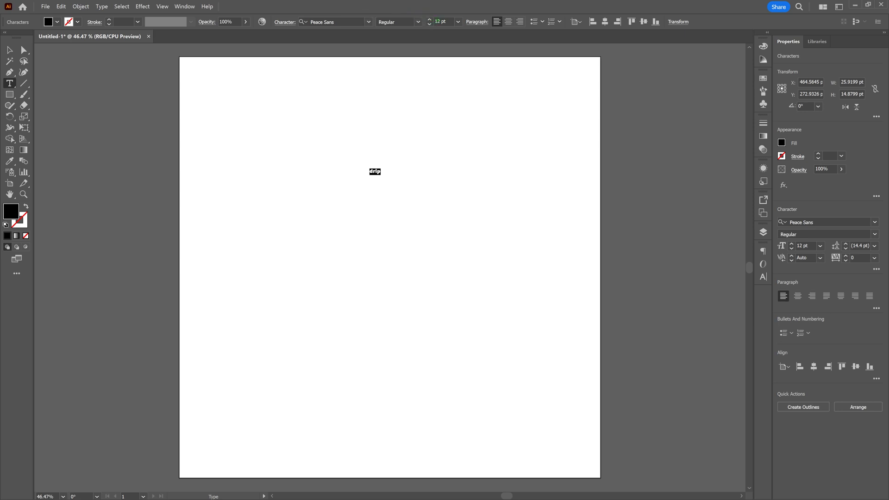
click(437, 21)
text(200)
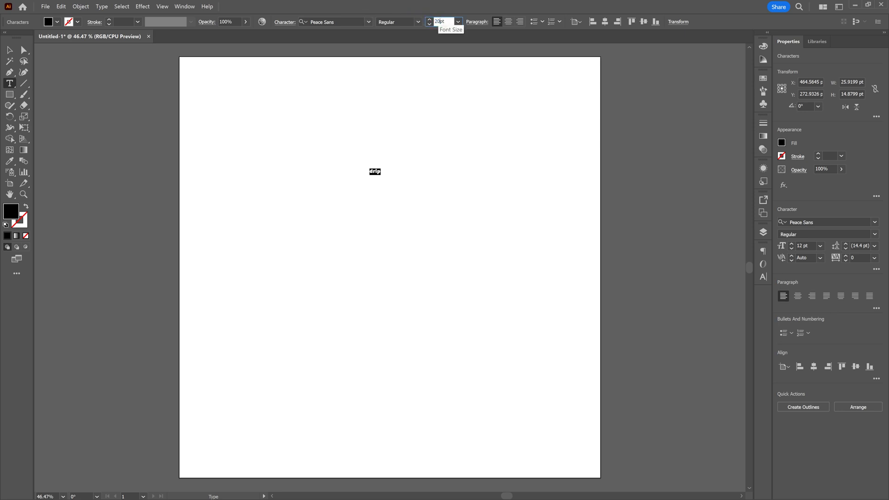
key(Return)
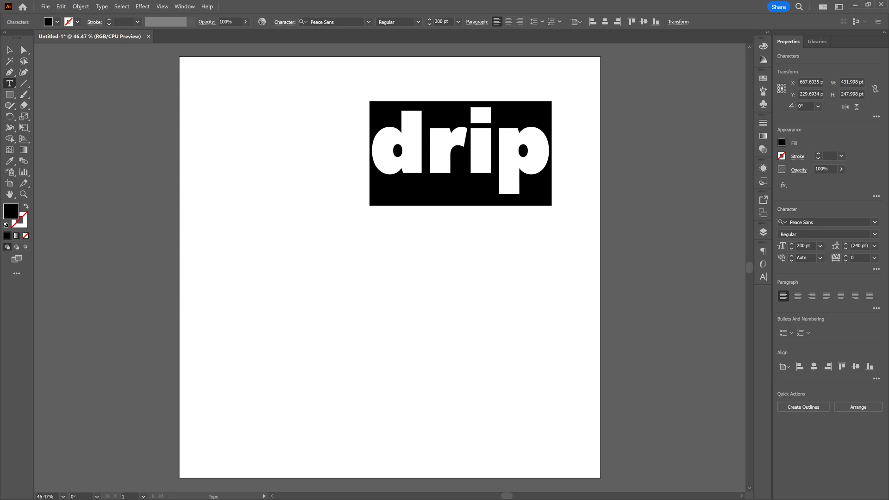
click(763, 277)
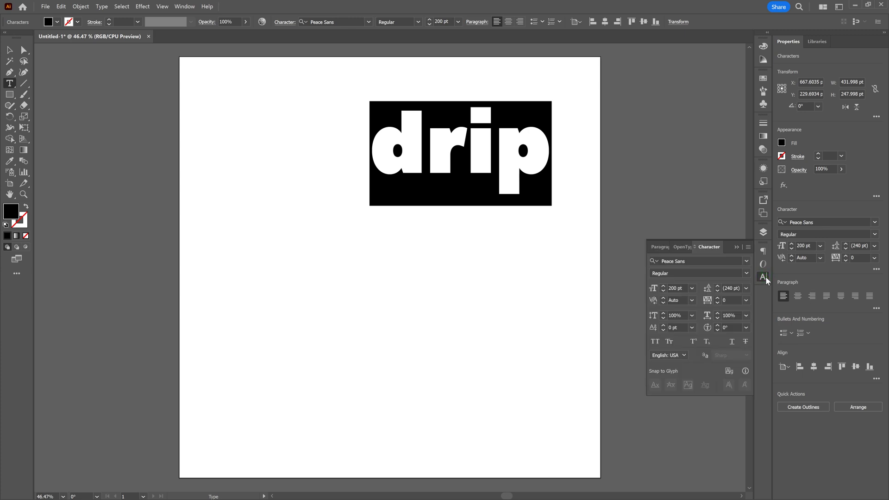
click(737, 247)
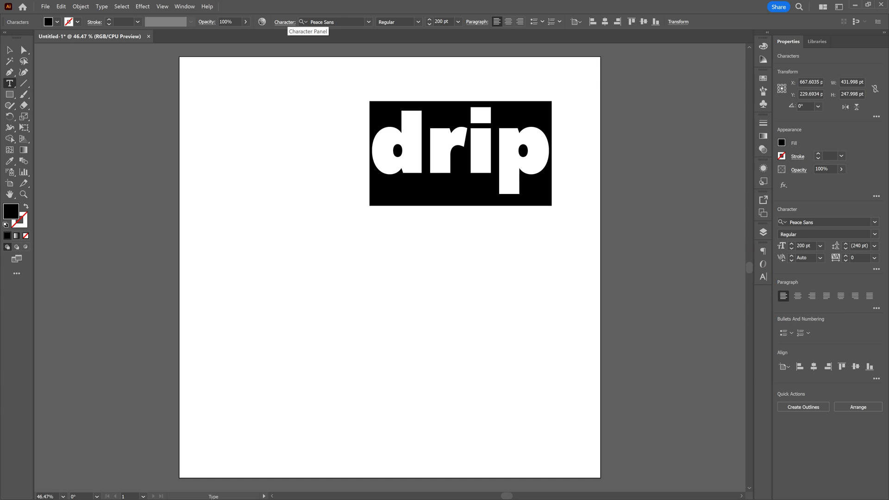
click(285, 22)
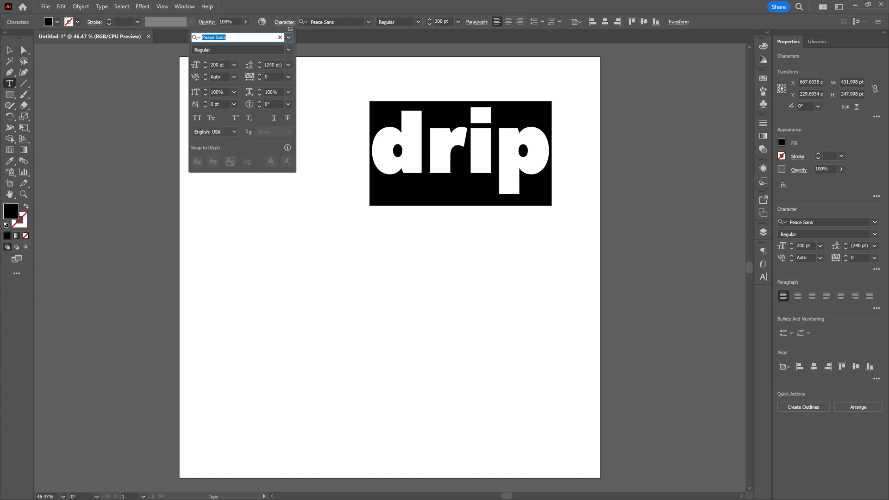
click(305, 9)
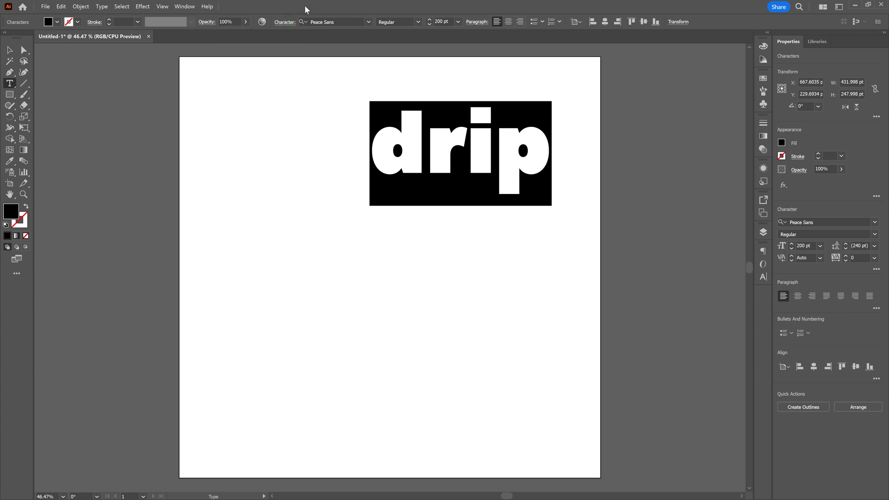
Step: Display the full character settings and apply All Caps to the word "drip"
click(184, 6)
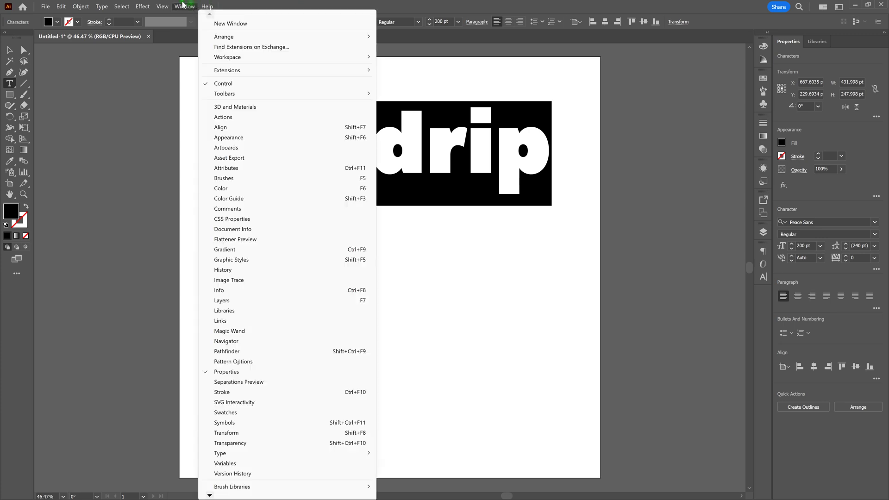
click(277, 452)
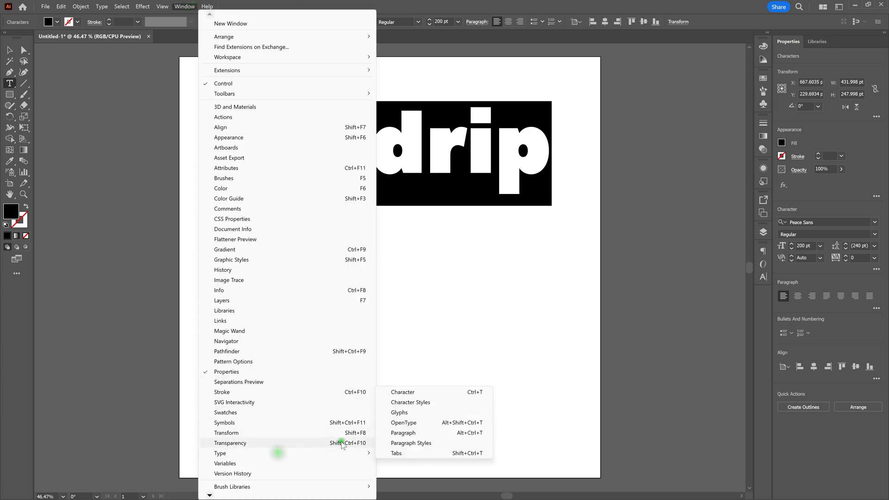
click(434, 395)
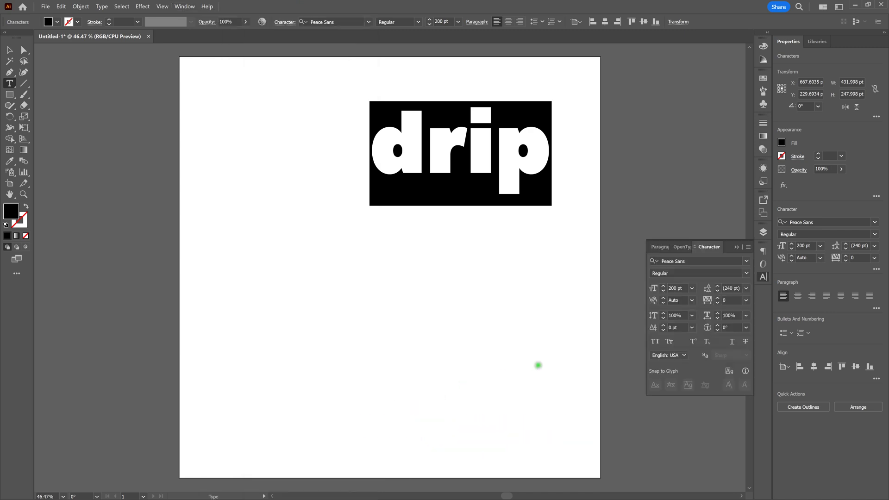
click(748, 247)
click(801, 328)
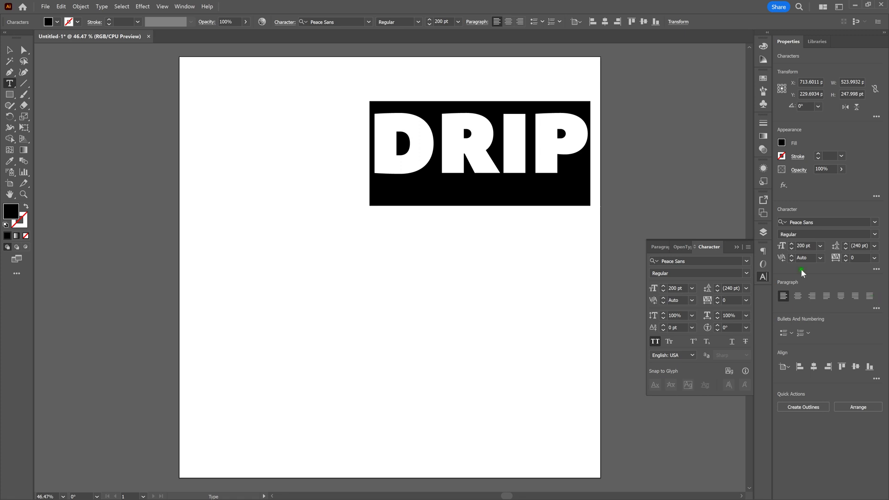
Step: Tighten the spacing after the letter D by setting its tracking to -40
drag(436, 134, 382, 143)
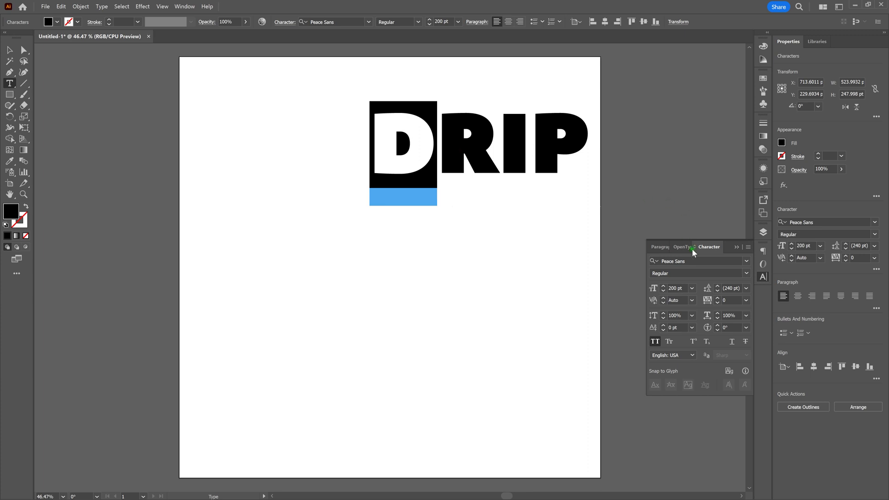
click(717, 302)
click(717, 303)
click(717, 303)
click(717, 303)
click(717, 302)
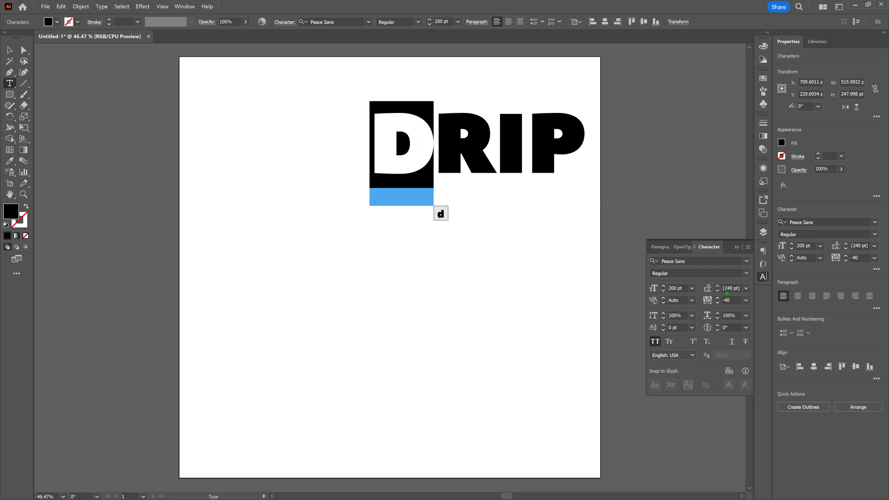
Step: Tighten the spacing after the letter I by setting its tracking to -25
drag(530, 148, 500, 153)
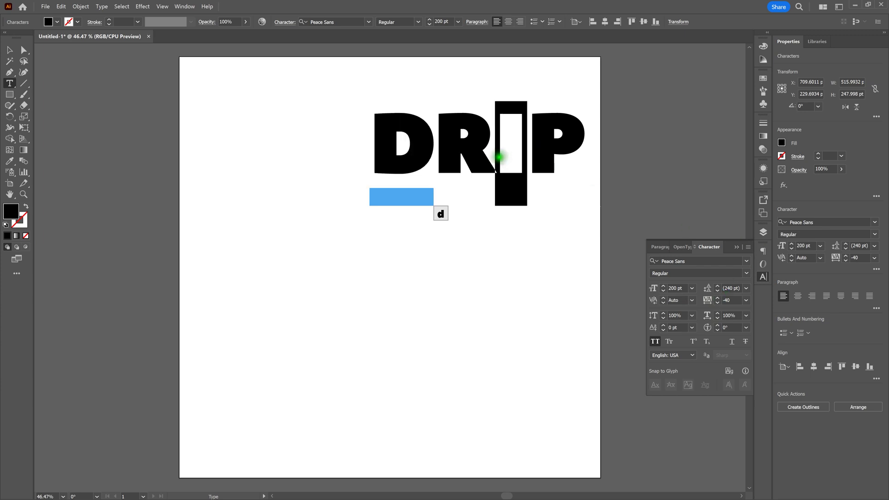
click(718, 301)
click(719, 301)
click(718, 302)
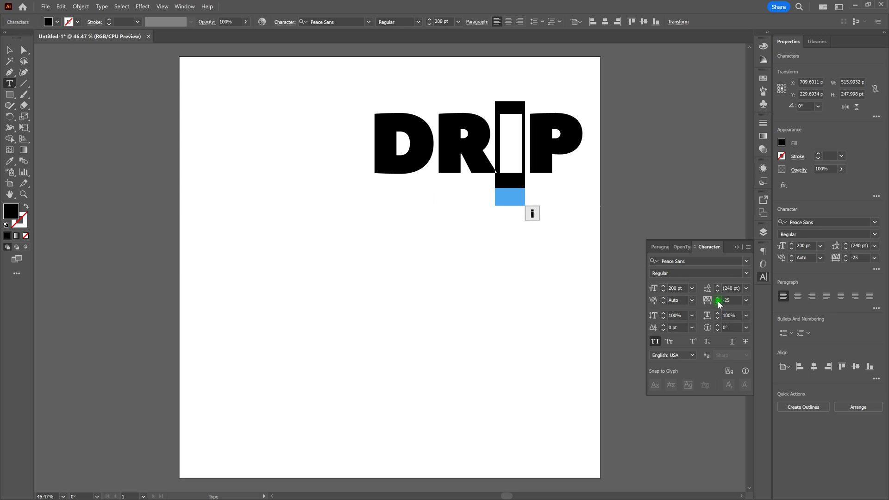
Step: Finish editing the text and center the DRIP text object horizontally on the artboard
click(15, 53)
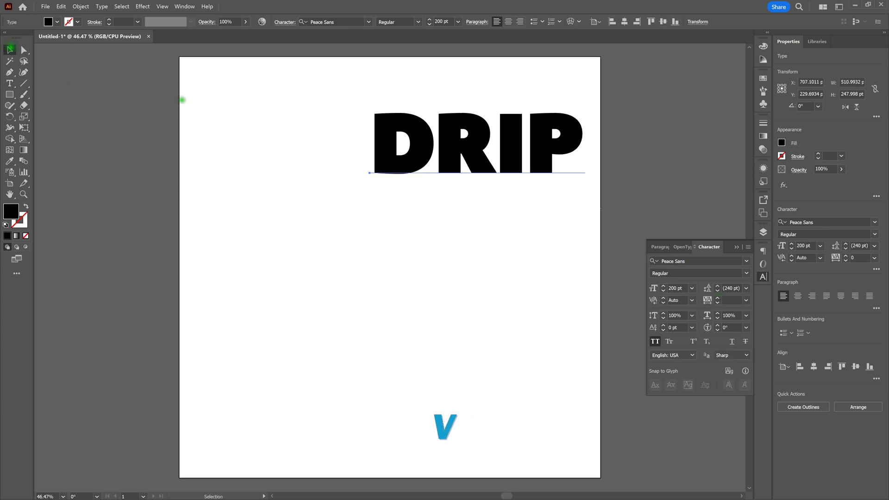
click(298, 169)
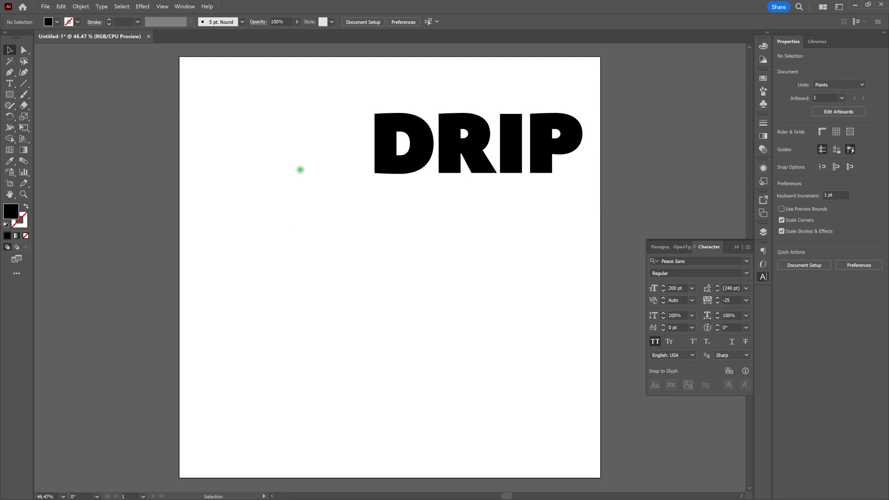
click(425, 160)
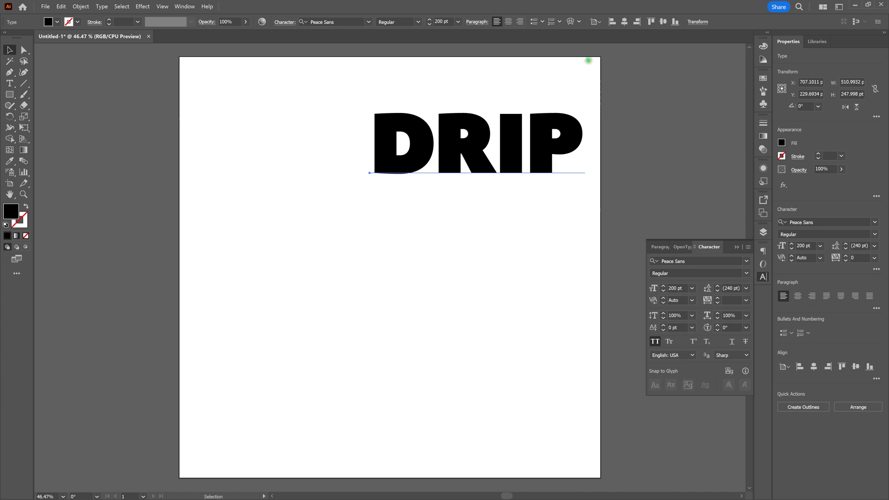
click(624, 23)
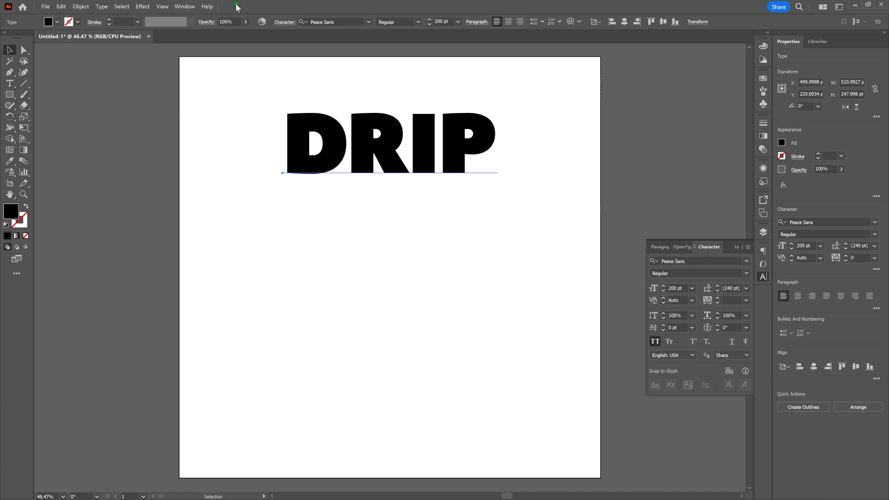
click(177, 5)
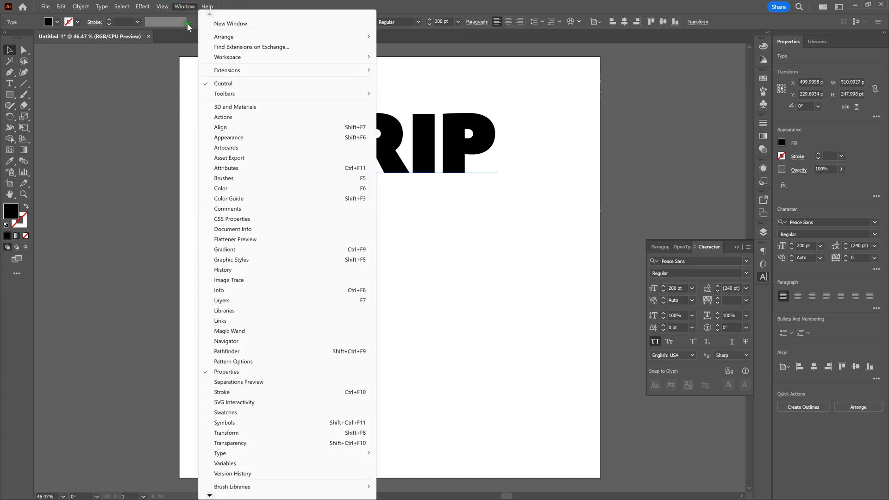
click(237, 126)
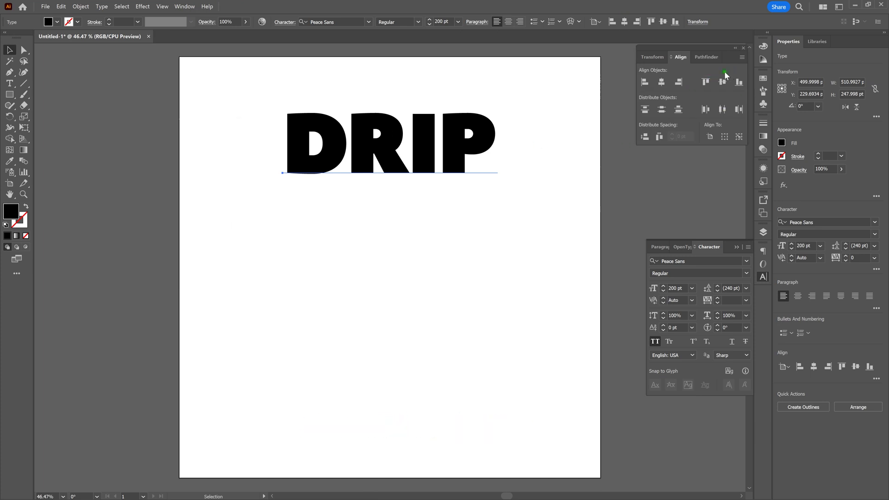
click(744, 48)
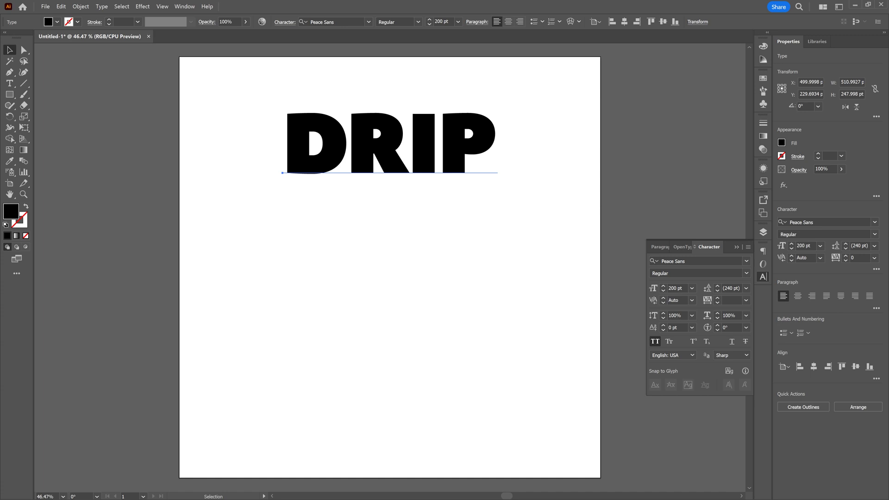
Step: Expand the DRIP text into outlined shapes with both Object and Fill enabled
click(88, 8)
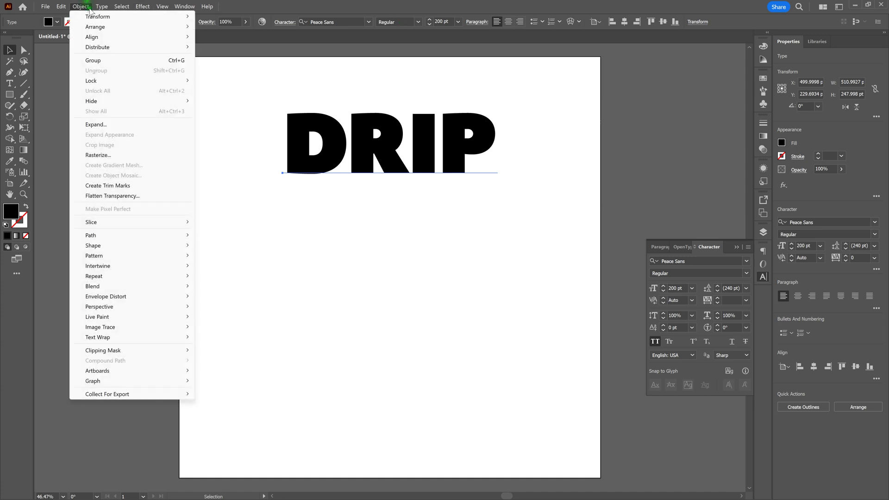
click(130, 125)
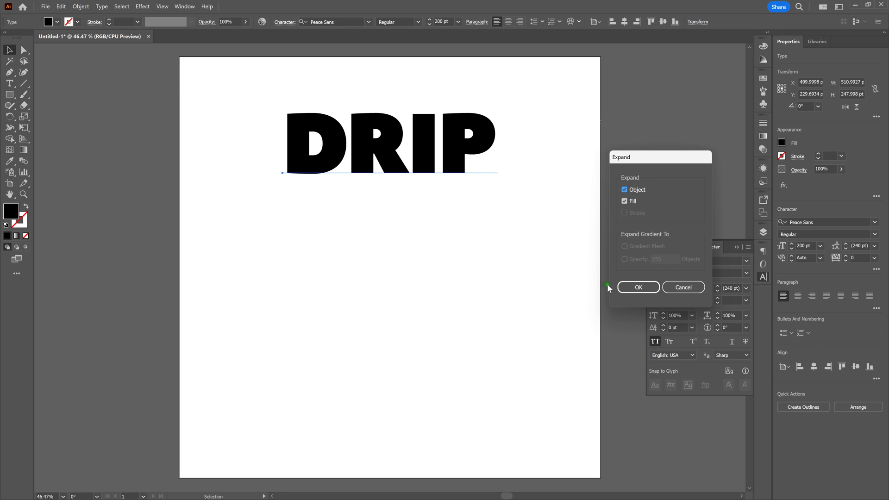
click(623, 287)
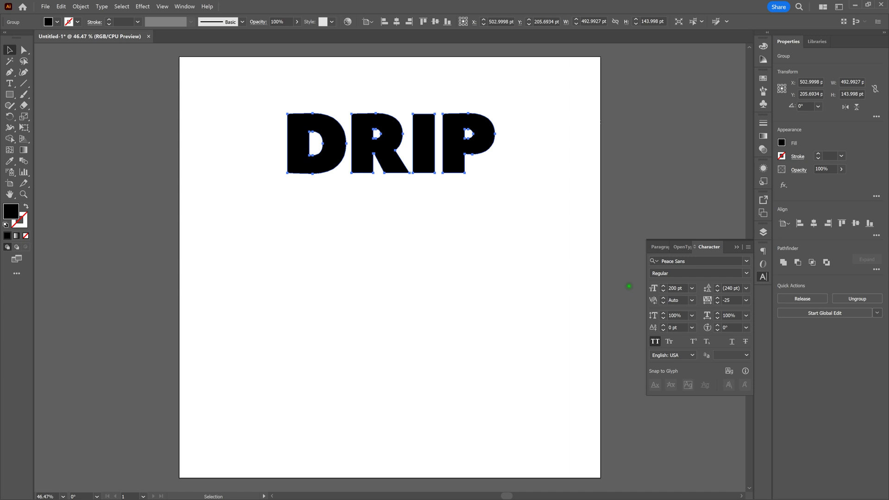
Step: Simplify the DRIP outlines with the curve precision at 75% and the corner point angle threshold at 150°
click(81, 7)
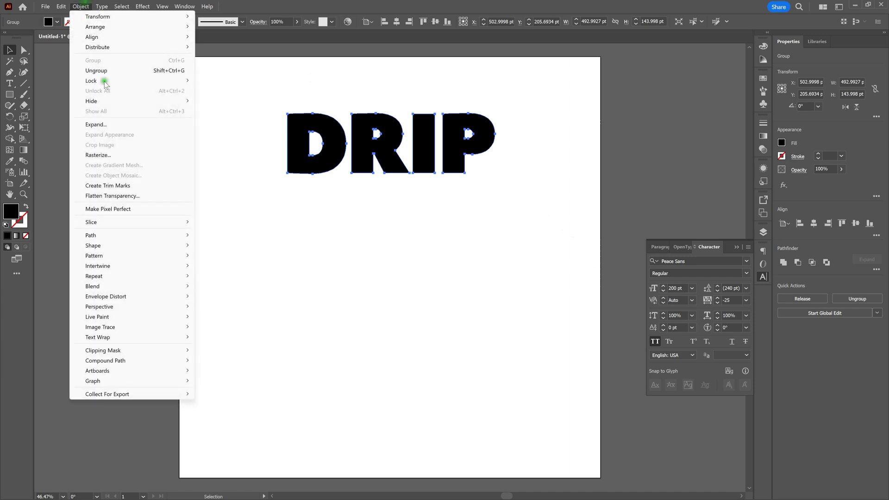
mouse_move(143, 235)
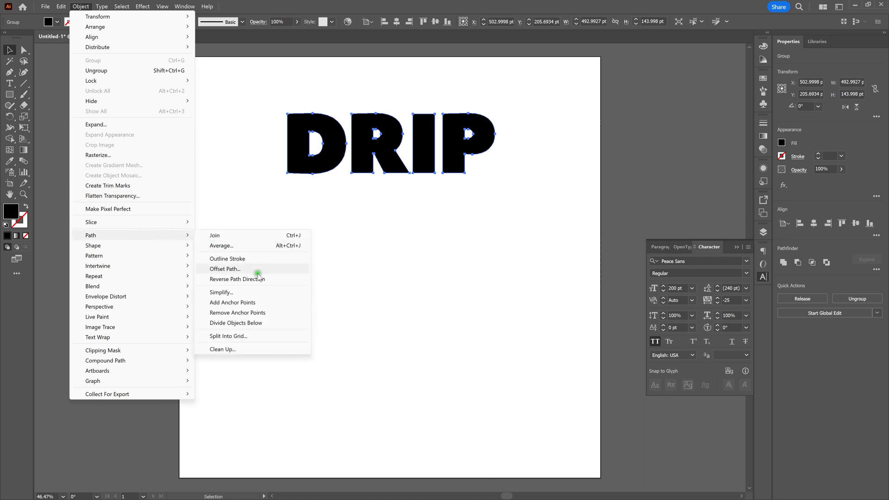
click(256, 290)
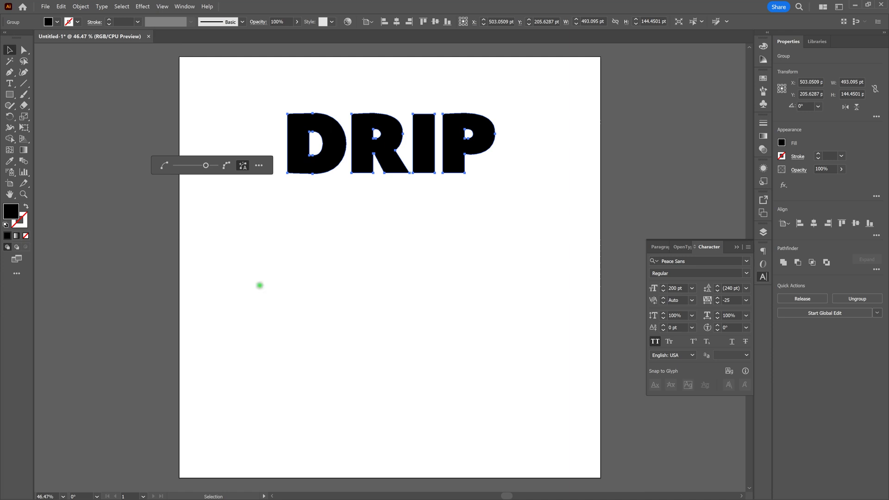
click(258, 166)
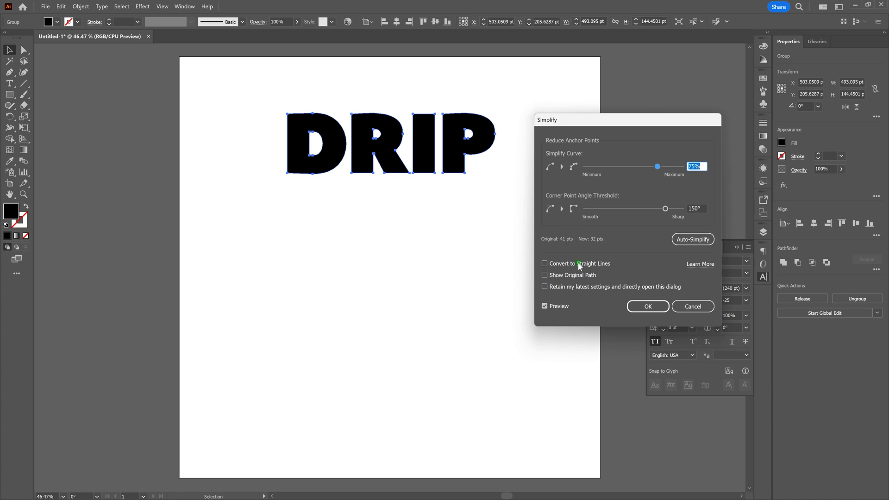
click(648, 305)
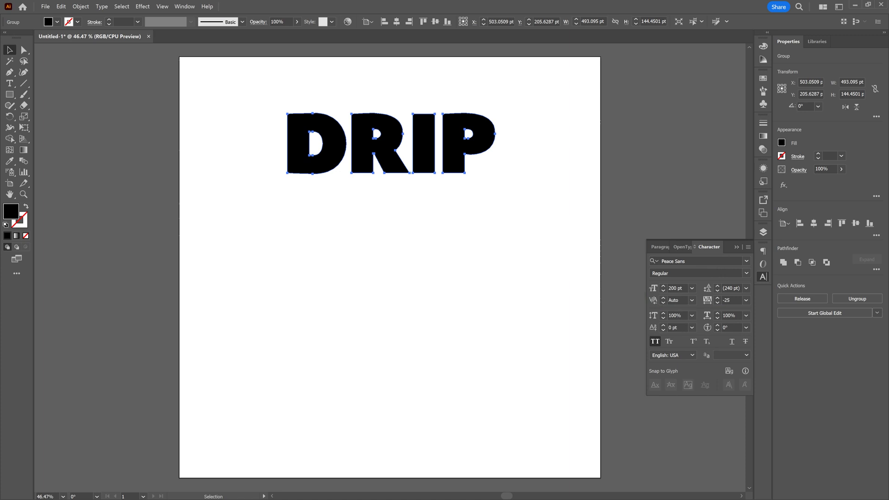
Step: Deselect the lettering and draw a straight vertical Pen line about 129 pt long, starting inside the D's lower stem and extending below it
key(a)
key(ctrl+plus)
key(ctrl+plus)
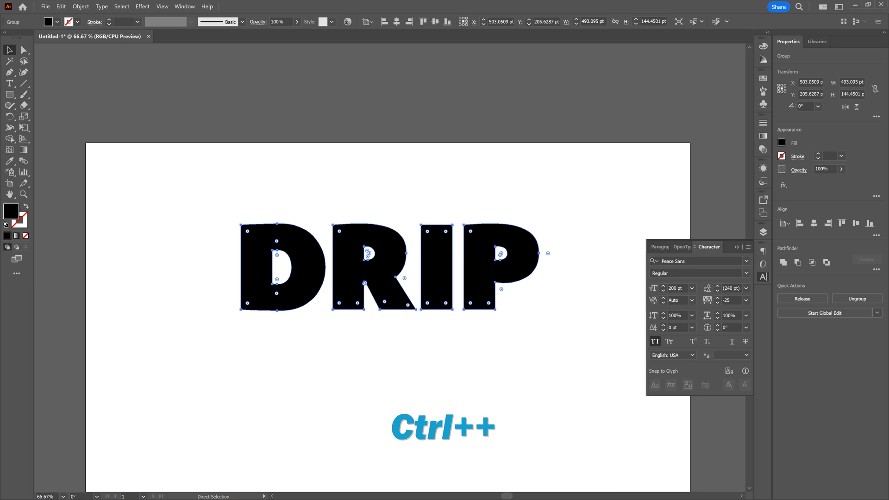
key(ctrl+plus)
key(v)
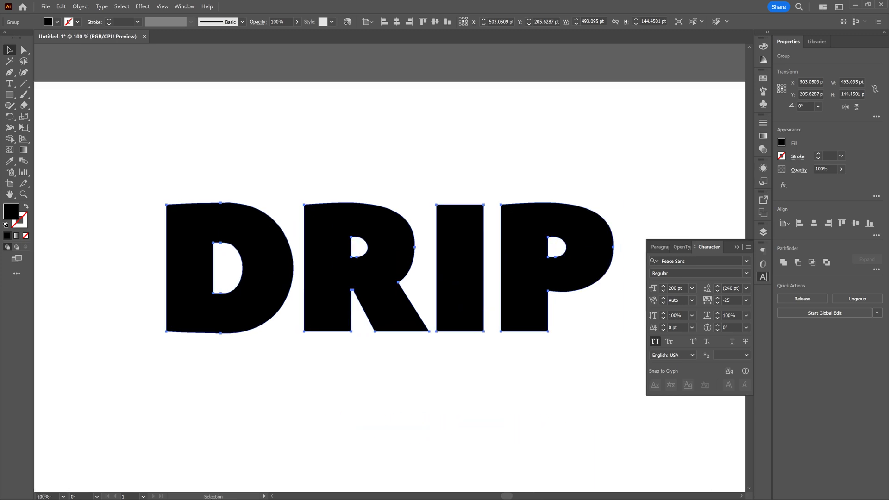
click(327, 172)
key(p)
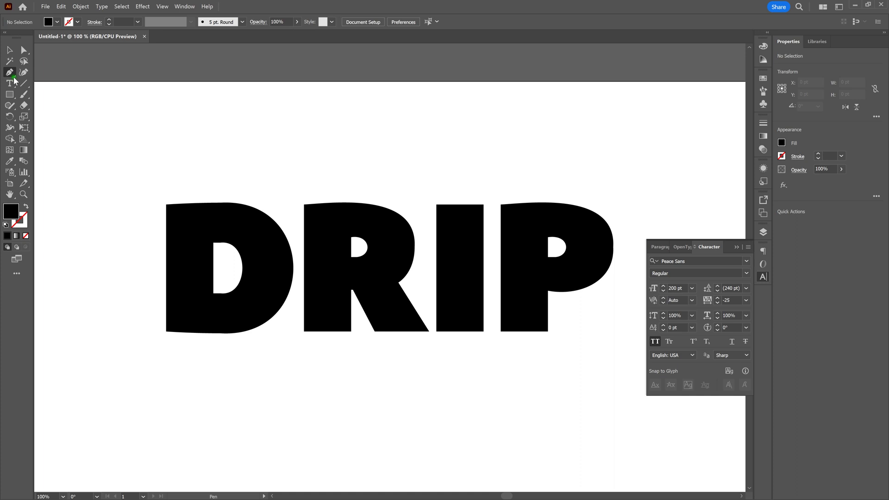
click(189, 304)
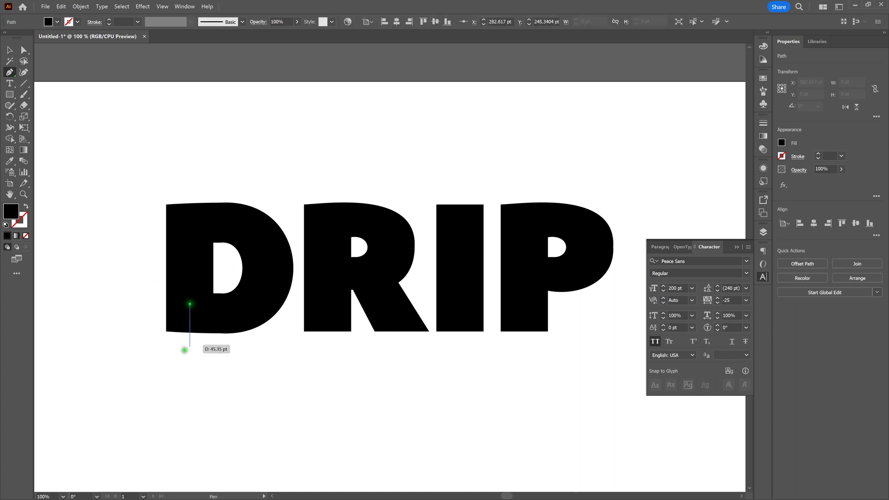
click(189, 420)
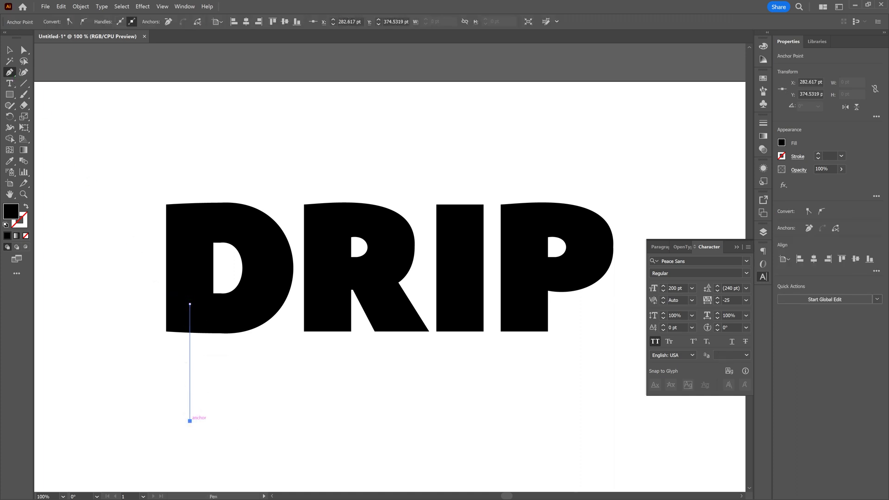
click(193, 419)
drag(193, 420, 207, 416)
key(ctrl)
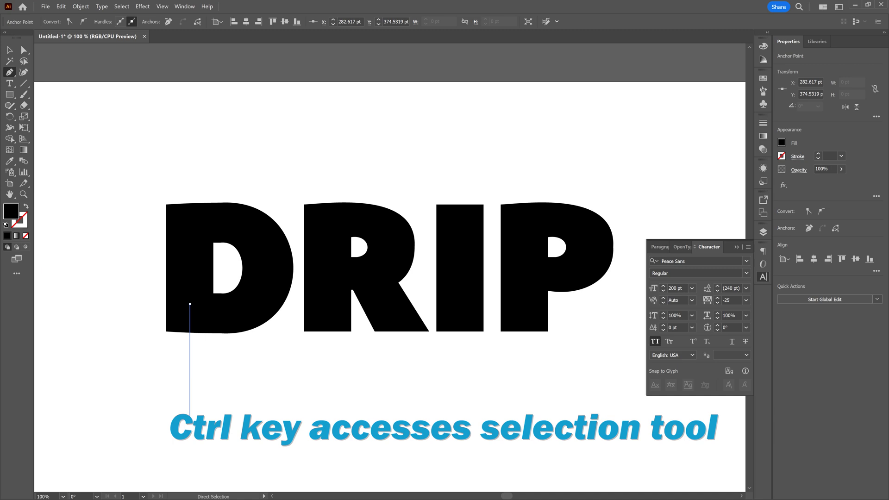
ctrl+click(207, 415)
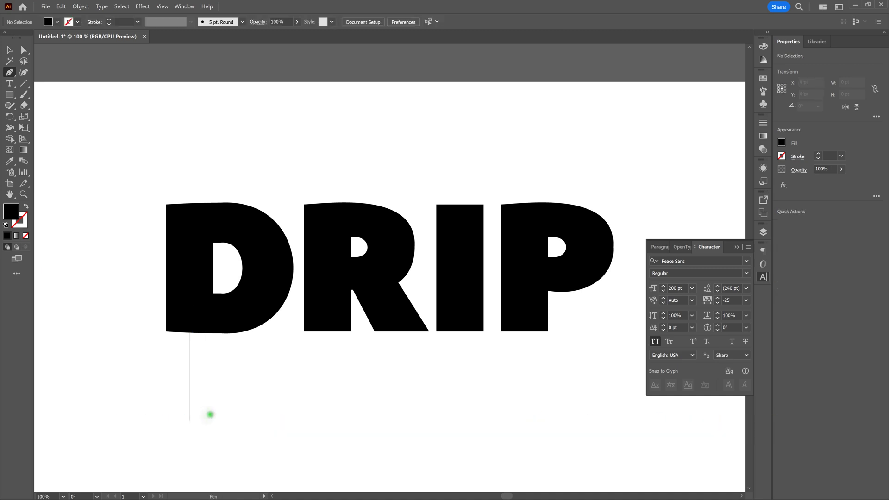
Step: Draw a second, shorter vertical line down from the D's lower curve and end the path
click(230, 311)
click(229, 392)
ctrl+click(266, 405)
Step: Draw two separate vertical lines of different lengths down from the R's stem, the inner one longer
click(313, 314)
click(314, 412)
ctrl+click(352, 392)
click(339, 314)
click(339, 448)
ctrl+click(375, 423)
Step: Draw two separate vertical lines down from the foot of the R's diagonal leg, the outer one shorter
click(387, 310)
click(387, 420)
ctrl+click(428, 391)
click(411, 318)
click(411, 392)
ctrl+click(432, 446)
Step: Draw two separate vertical lines down from the base of the I, the second one shorter than the first
click(447, 317)
click(448, 429)
ctrl+click(481, 407)
click(471, 319)
click(471, 392)
ctrl+click(494, 381)
Step: Draw three separate vertical lines on the P, two down from its stem and one down from its bowl
click(516, 311)
click(516, 380)
ctrl+click(532, 377)
click(536, 312)
drag(535, 411, 560, 396)
ctrl+click(567, 379)
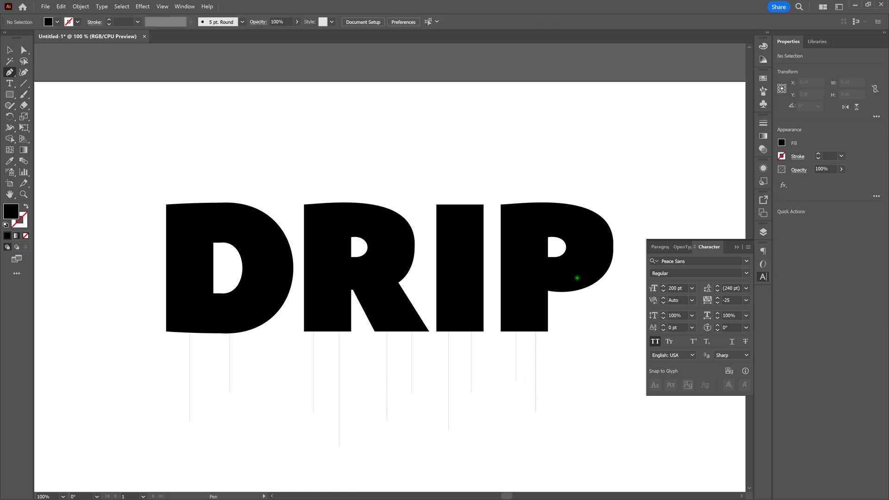
click(576, 267)
drag(576, 359, 582, 360)
ctrl+click(586, 369)
Step: Select all the drip lines without the letters and swap fill and stroke to give them a black stroke and no fill
click(736, 247)
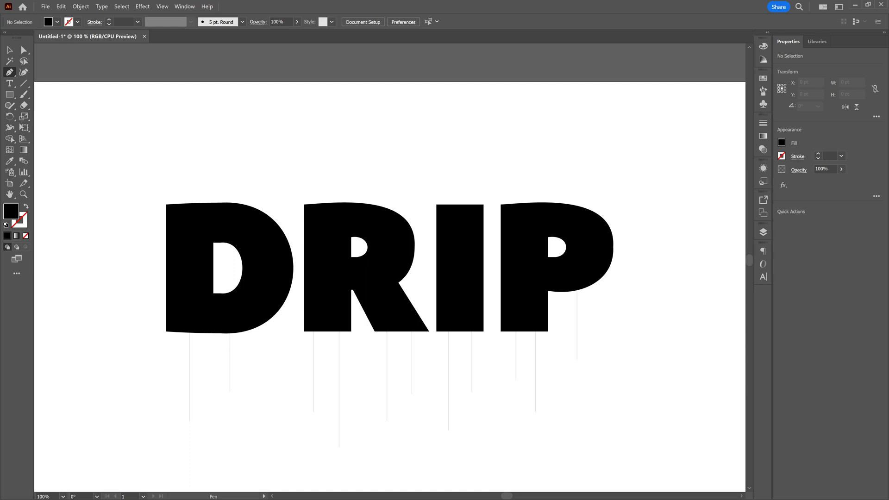
click(686, 285)
key(v)
click(144, 159)
drag(144, 159, 678, 460)
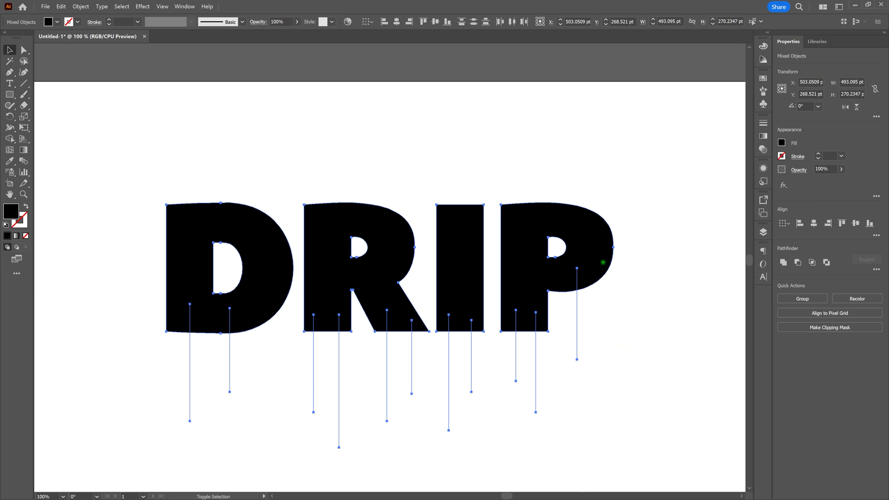
shift+click(597, 258)
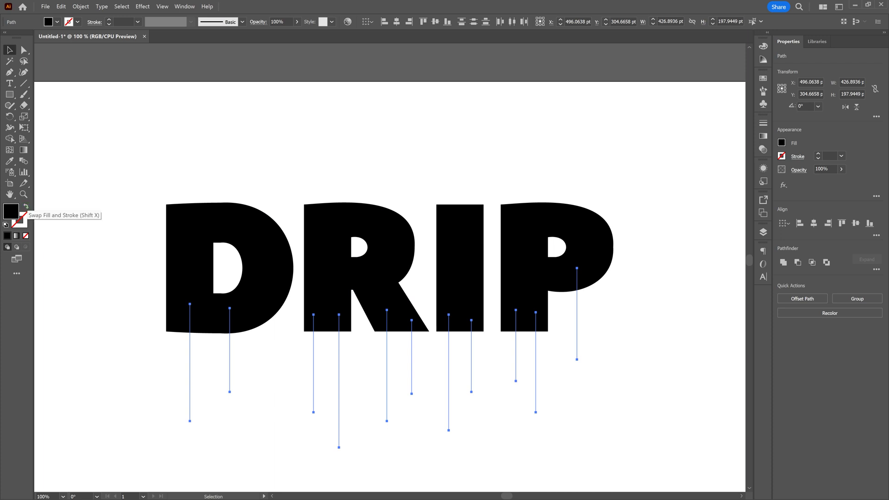
click(26, 207)
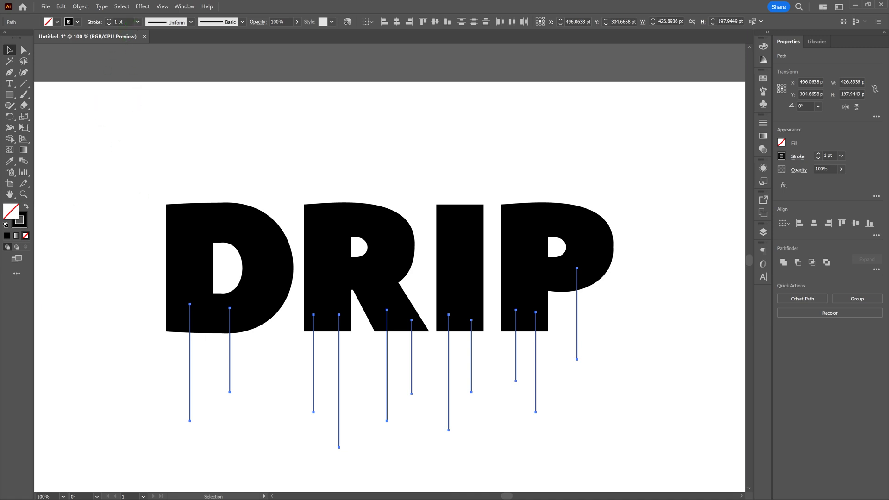
Step: Give the selected drip lines a 10 pt stroke weight with round caps, and deselect them
click(762, 123)
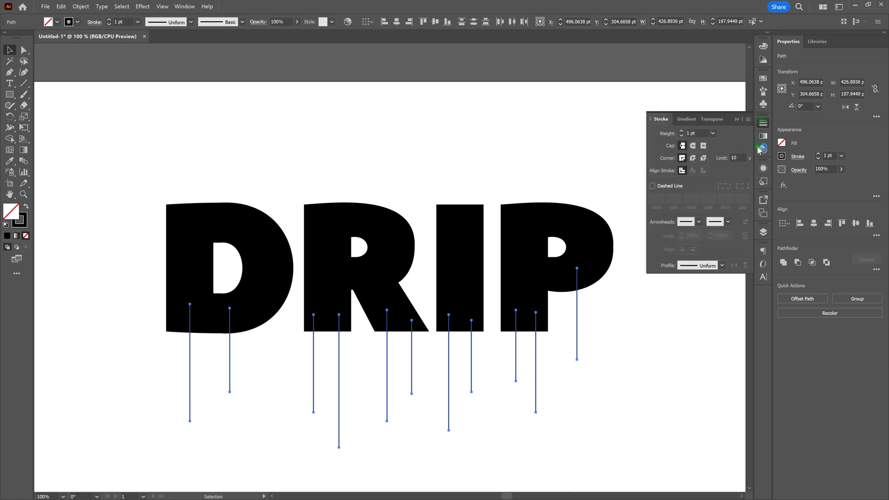
click(737, 119)
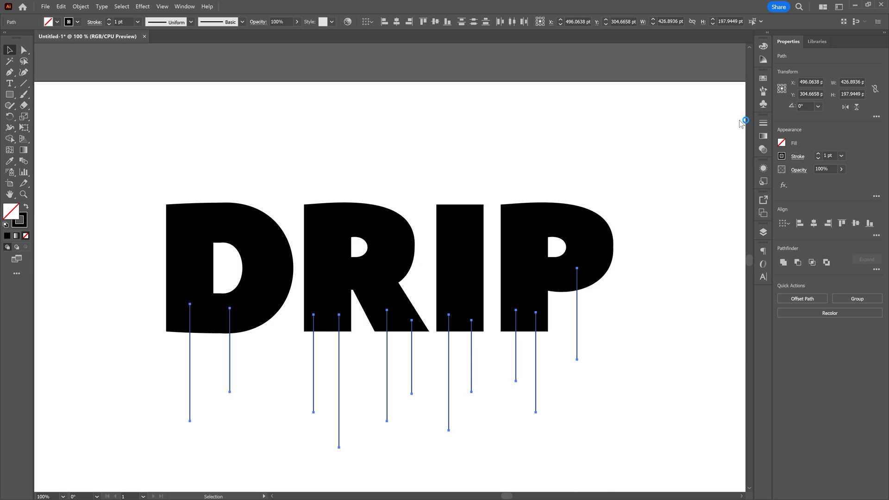
click(184, 6)
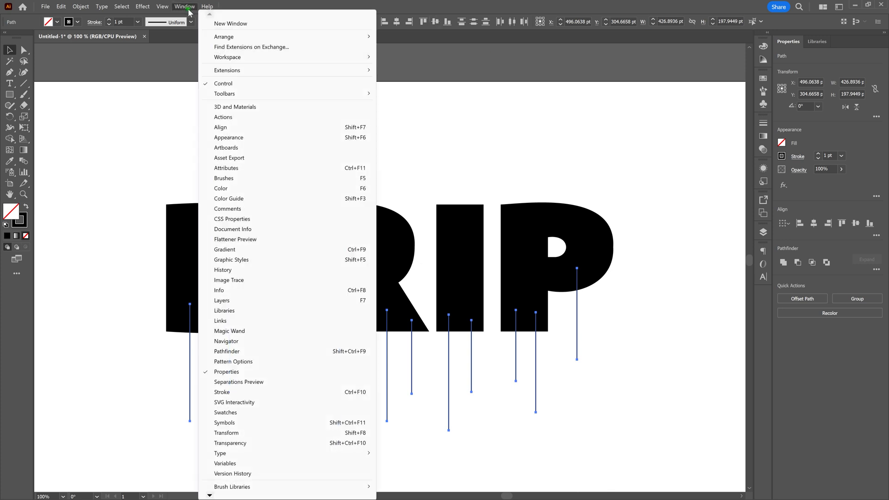
click(300, 392)
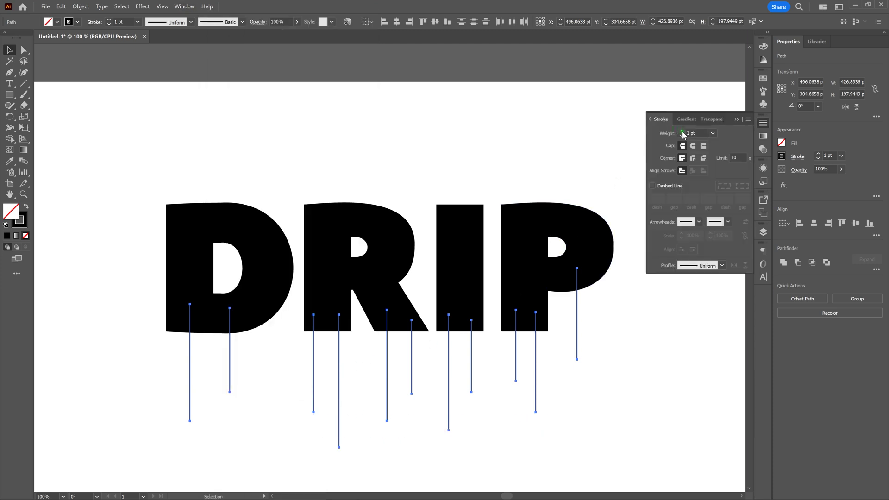
drag(682, 132, 682, 131)
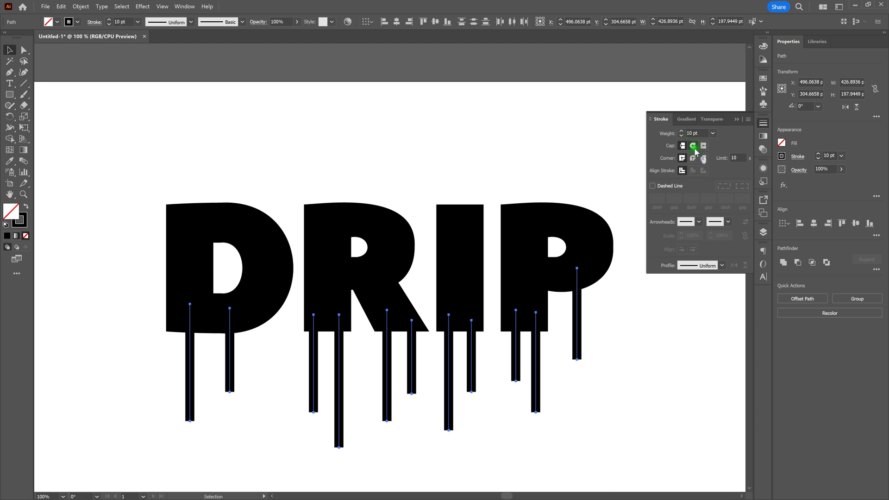
click(692, 146)
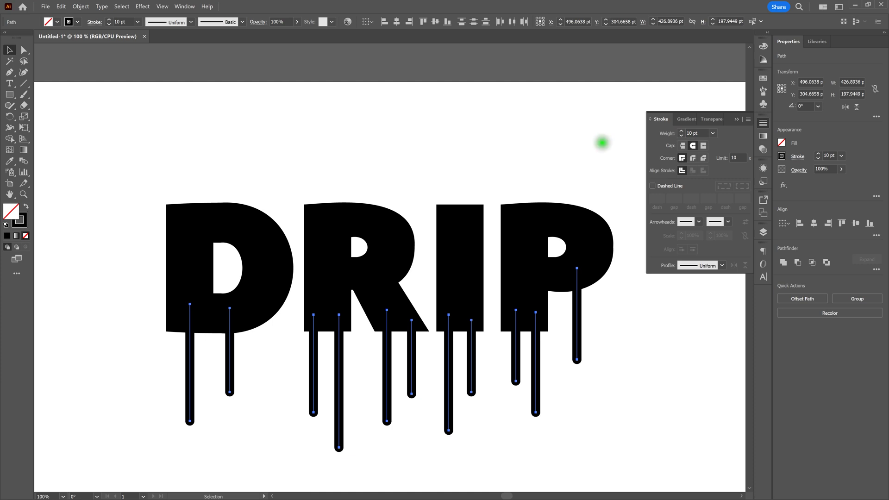
click(601, 142)
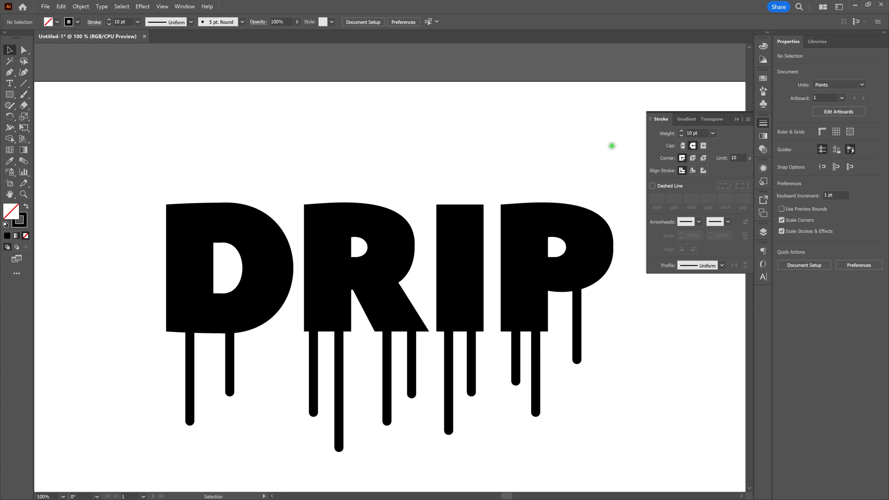
click(736, 120)
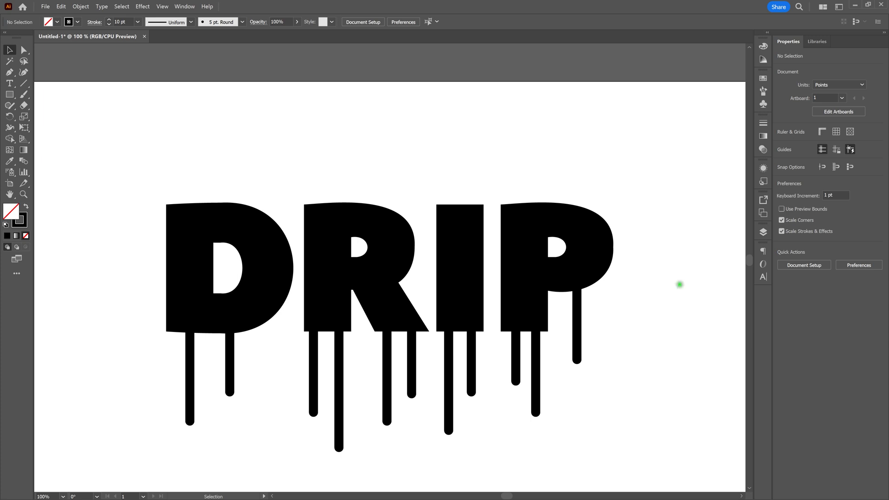
Step: Select all the drip lines without the letters and expand them into shapes with both Fill and Stroke enabled
mouse_move(630, 337)
mouse_down()
mouse_move(434, 409)
mouse_move(182, 444)
mouse_move(139, 460)
mouse_up()
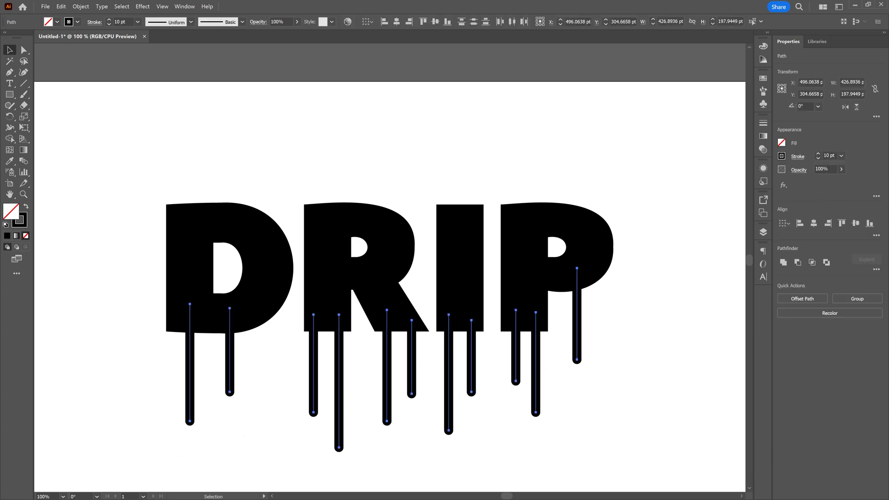
click(145, 397)
mouse_move(120, 161)
mouse_down()
mouse_move(381, 317)
mouse_move(708, 477)
mouse_move(701, 460)
mouse_up()
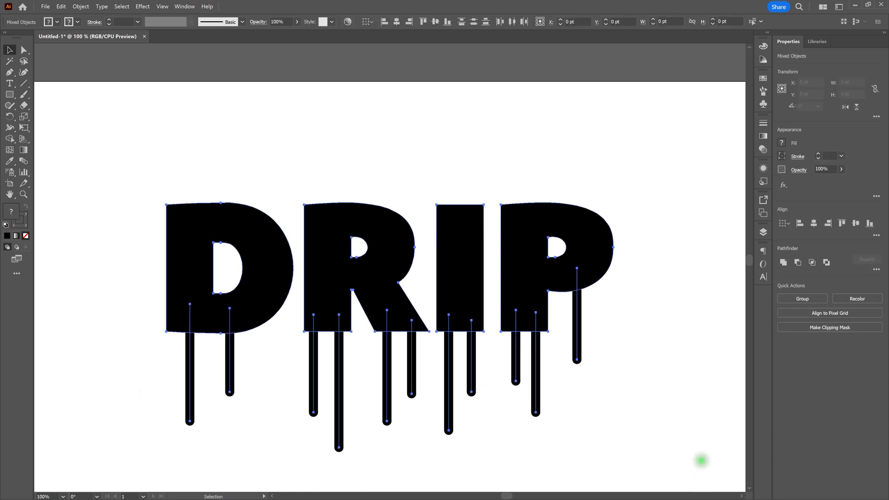
shift+click(601, 276)
shift+click(601, 276)
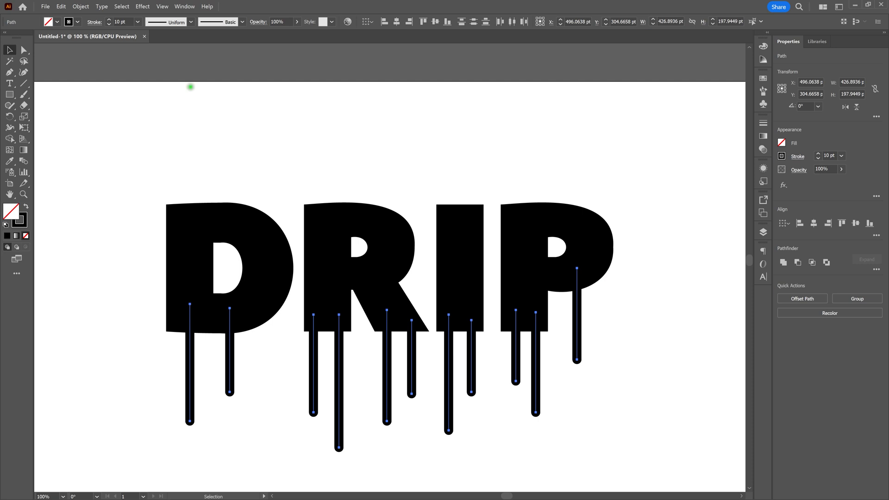
click(86, 6)
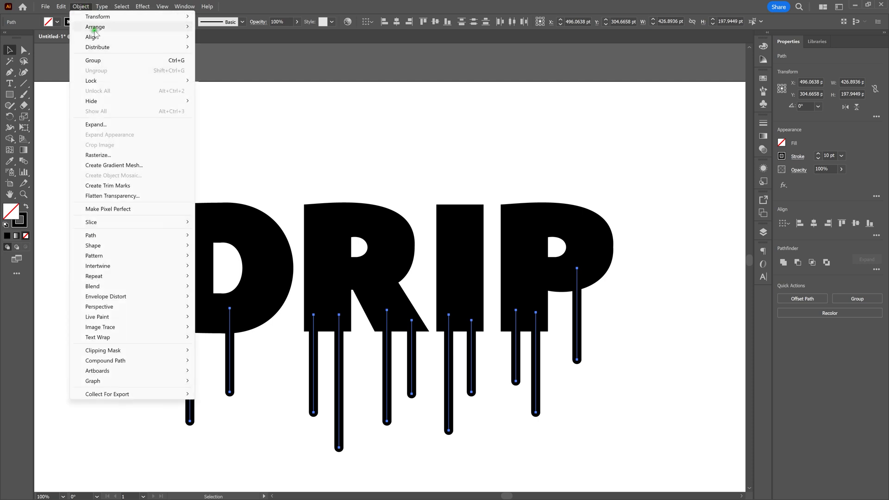
click(102, 124)
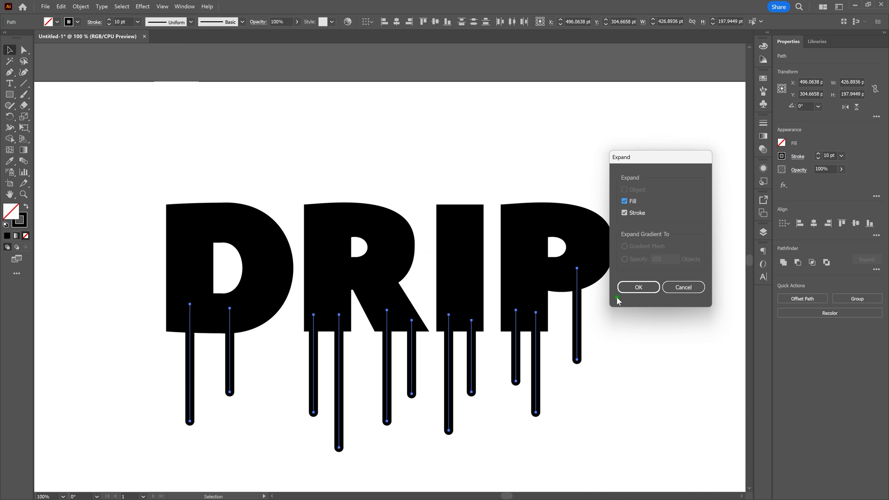
click(646, 288)
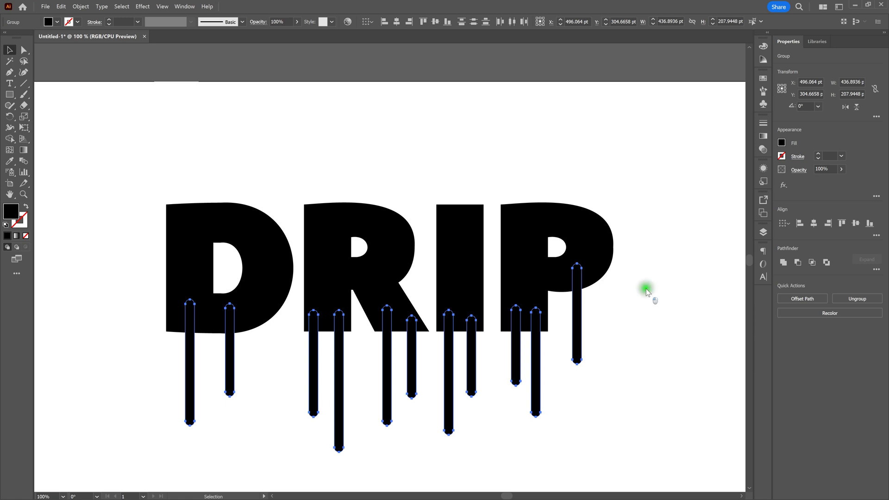
click(646, 290)
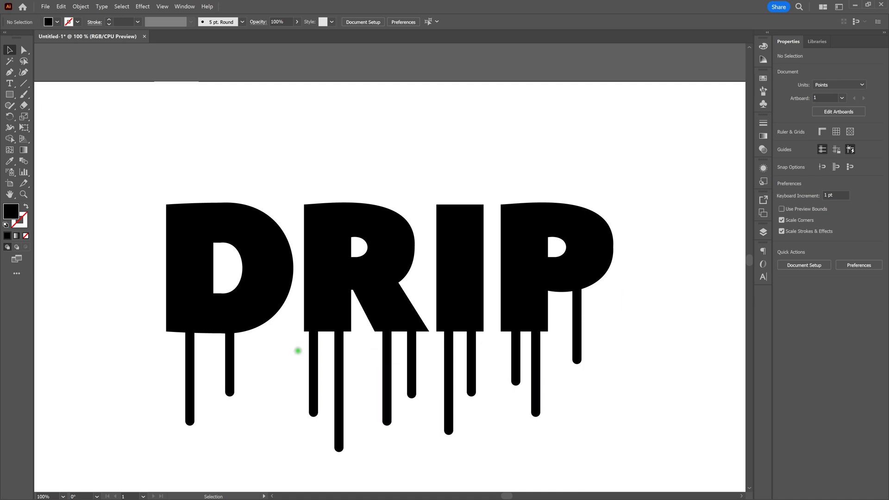
Step: Nudge the leftmost drip of the R about 6 pt to the right, closer to its neighbouring drip
click(312, 351)
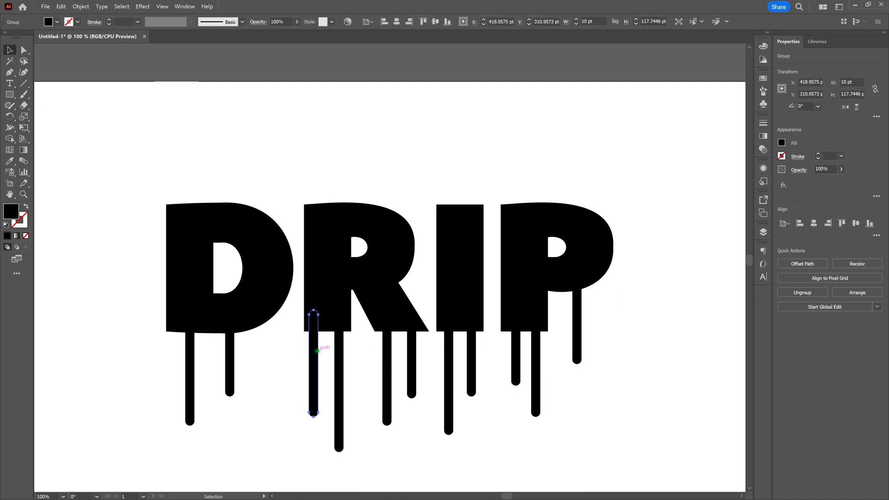
key(Right)
key(Right)
key(Right)
key(Right)
key(Right)
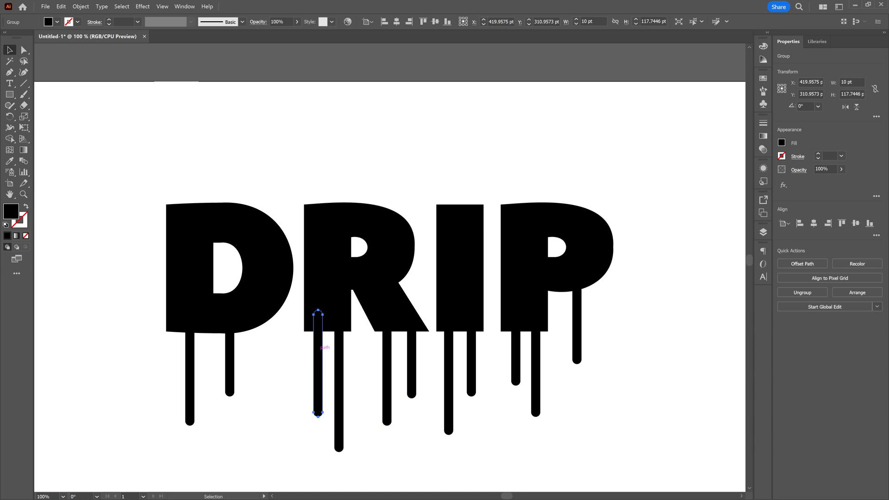
key(Left)
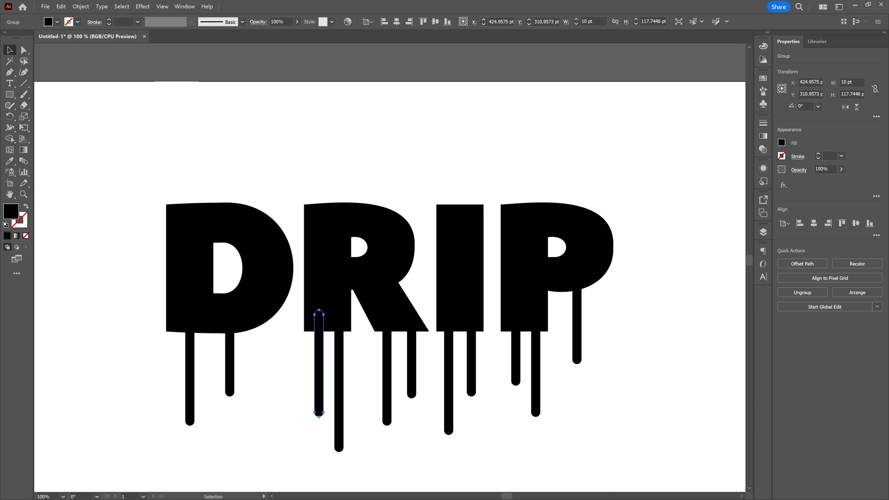
Step: Nudge the right-hand drip of the D 6 pt to the left, closer to its neighbouring drip, and deselect it
click(289, 386)
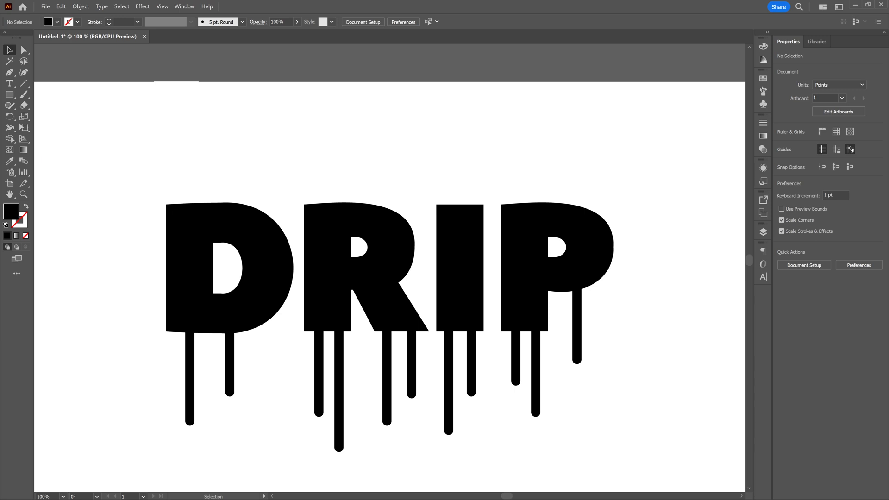
drag(125, 171, 654, 464)
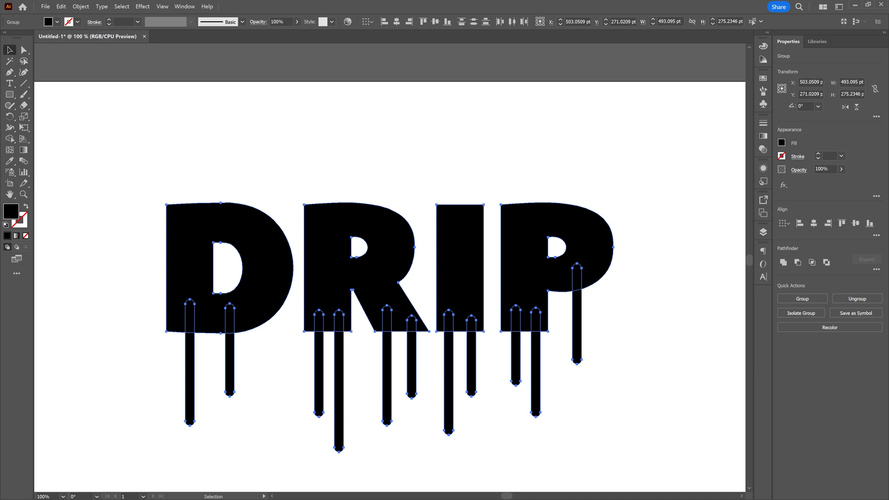
click(258, 361)
click(230, 349)
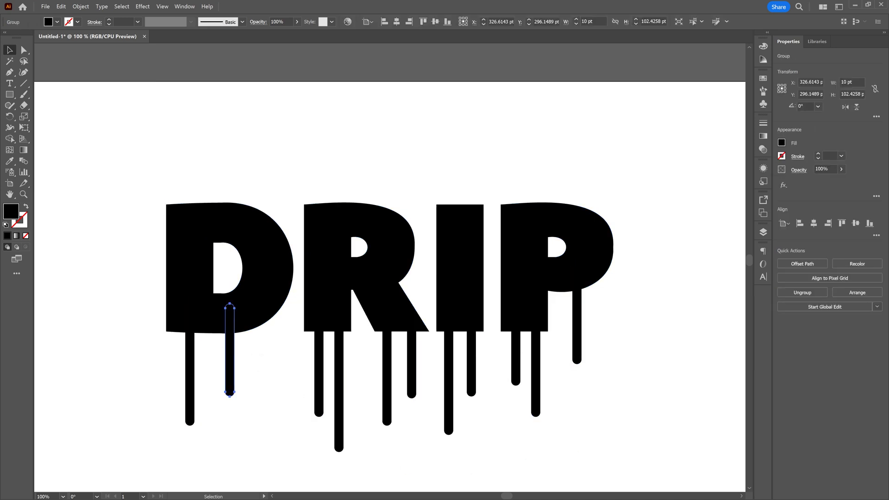
key(Left)
key(Left)
key(Left)
key(Left)
key(Left)
key(Left)
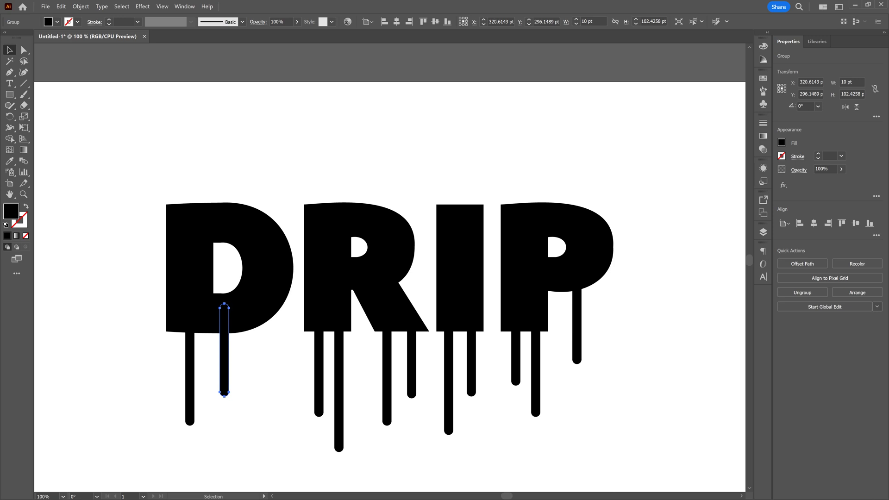
click(247, 357)
Step: Select all the letters and drips and merge the D with its two drips using the Shape Builder tool
drag(117, 160, 657, 457)
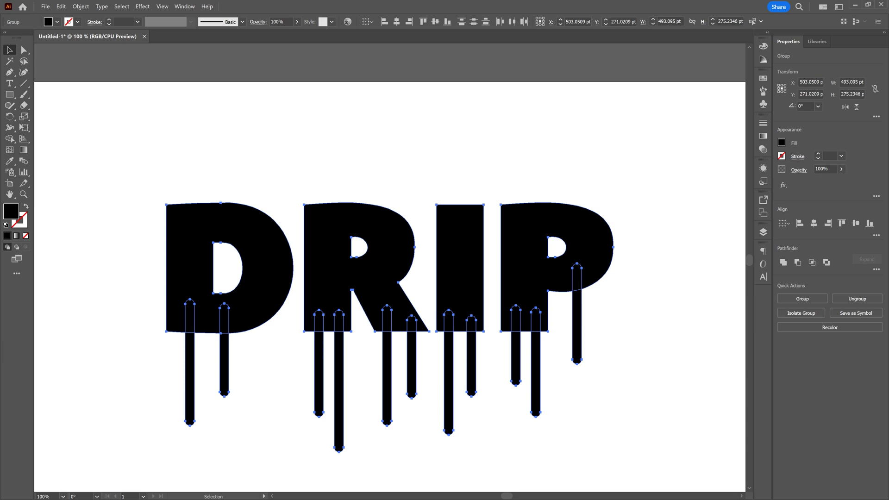
click(9, 138)
mouse_move(122, 319)
mouse_down()
mouse_move(244, 330)
mouse_move(228, 350)
mouse_move(172, 365)
mouse_up()
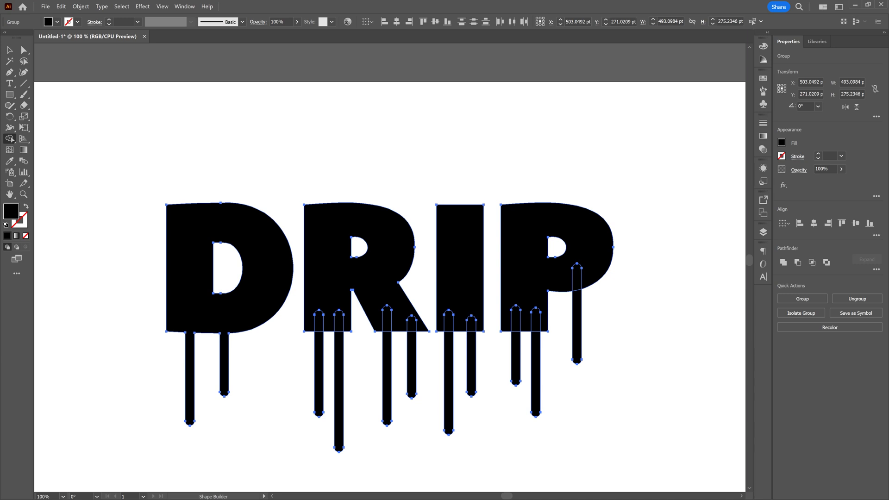
drag(125, 296, 125, 296)
drag(125, 296, 229, 286)
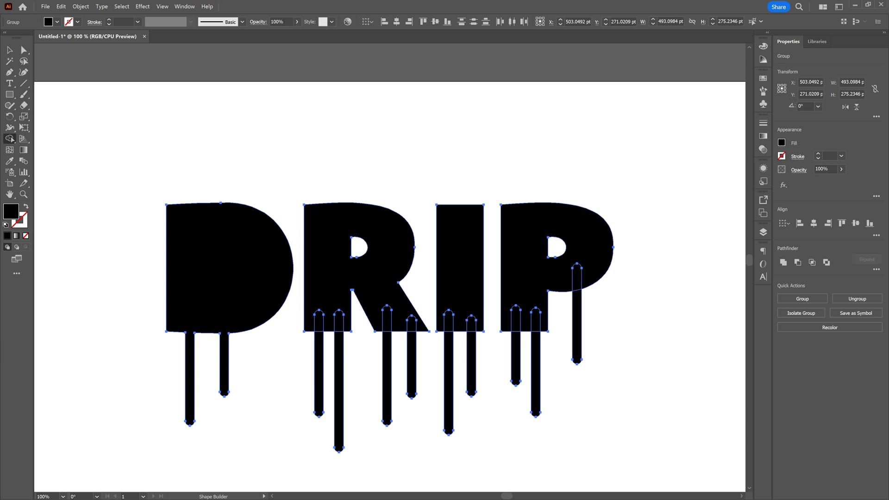
key(ctrl+z)
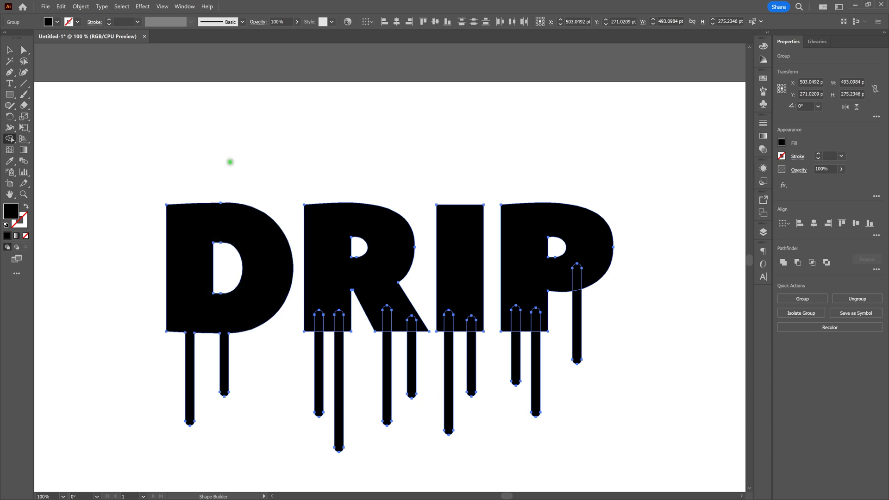
Step: Combine all the selected letters and drips with the Pathfinder Unite operation
click(185, 7)
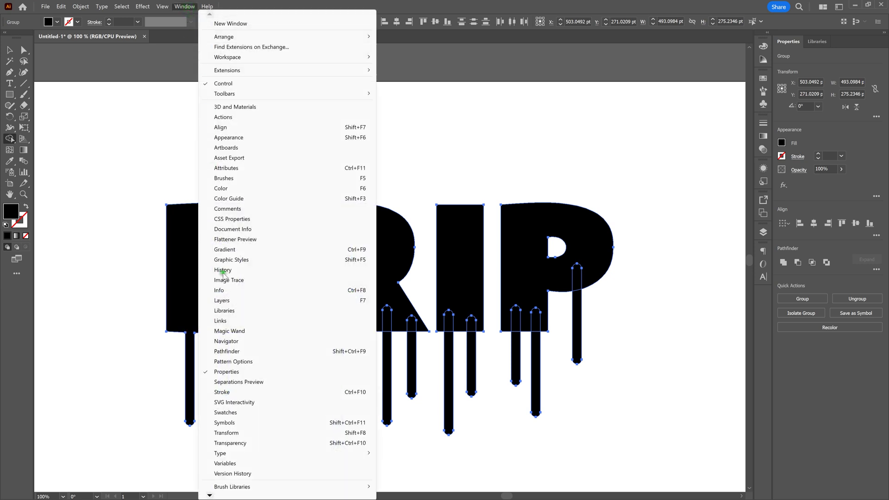
click(247, 354)
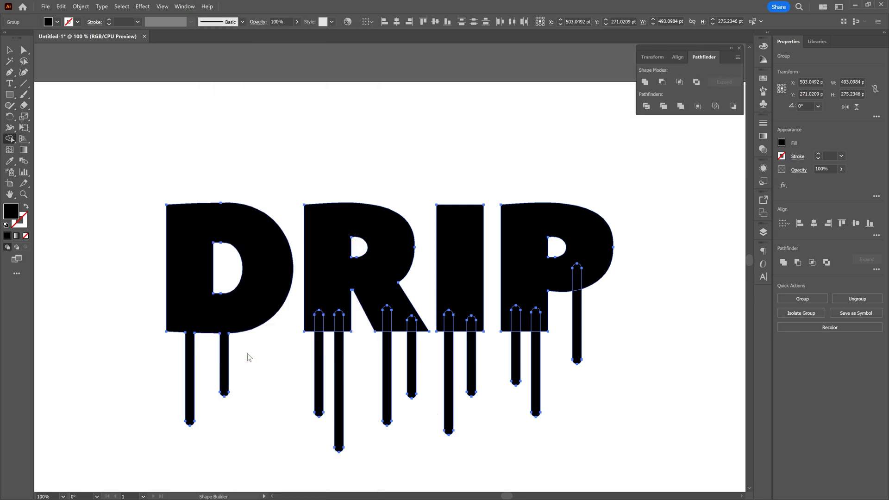
click(340, 256)
click(645, 84)
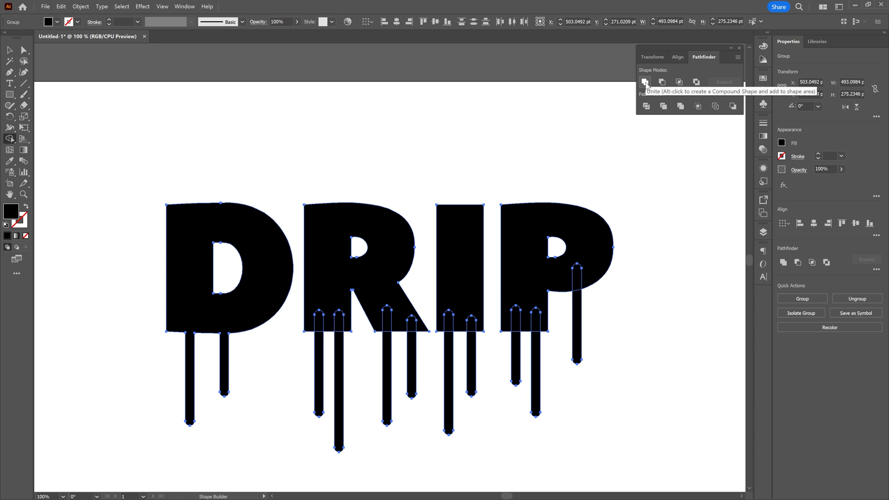
click(645, 83)
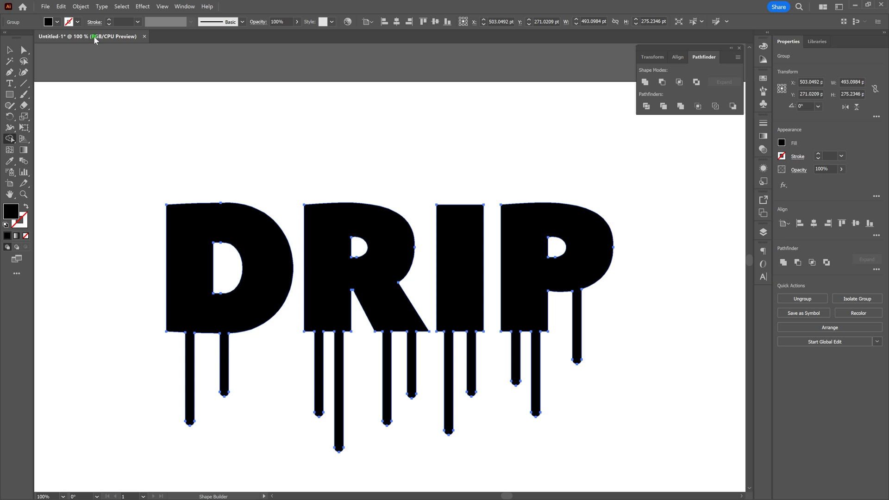
Step: Round the corners where the two drips join the base of the D to a radius of about 12 pt
key(a)
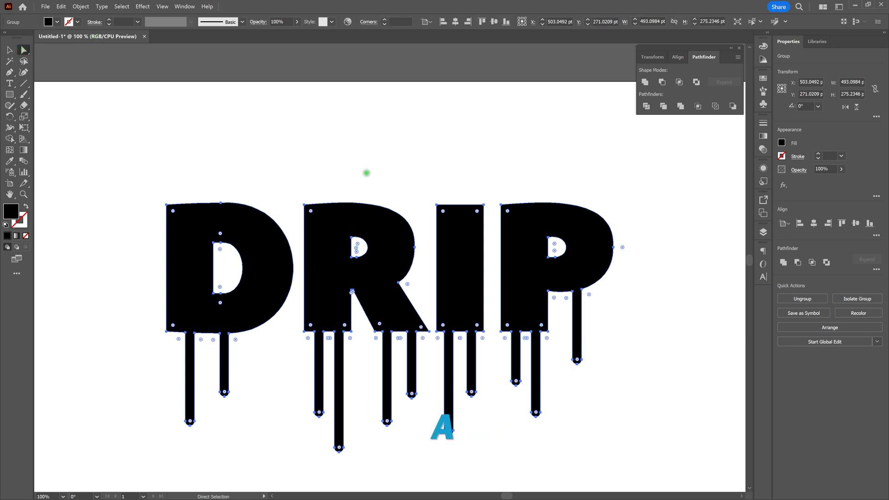
click(372, 159)
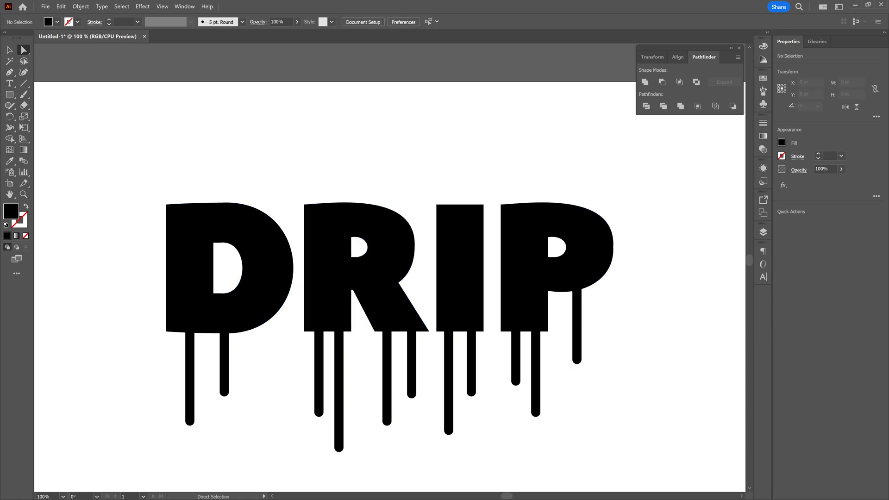
click(366, 162)
click(181, 344)
click(239, 329)
click(235, 339)
drag(235, 340, 238, 344)
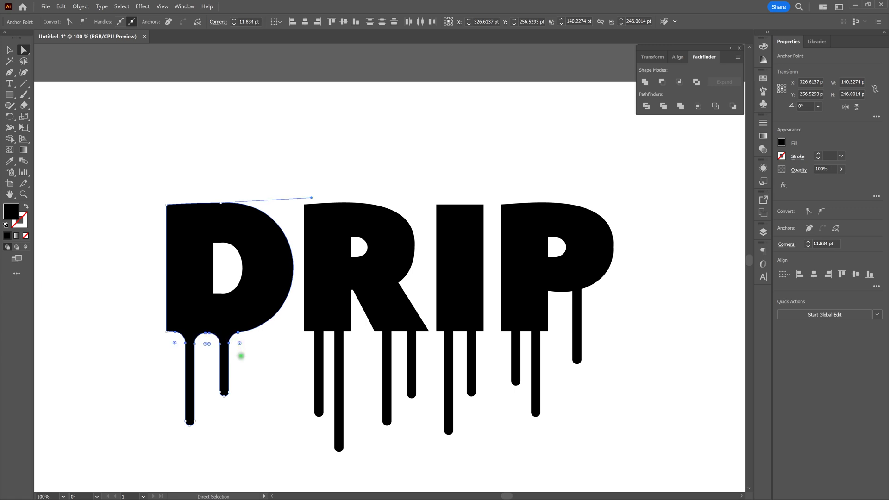
click(251, 369)
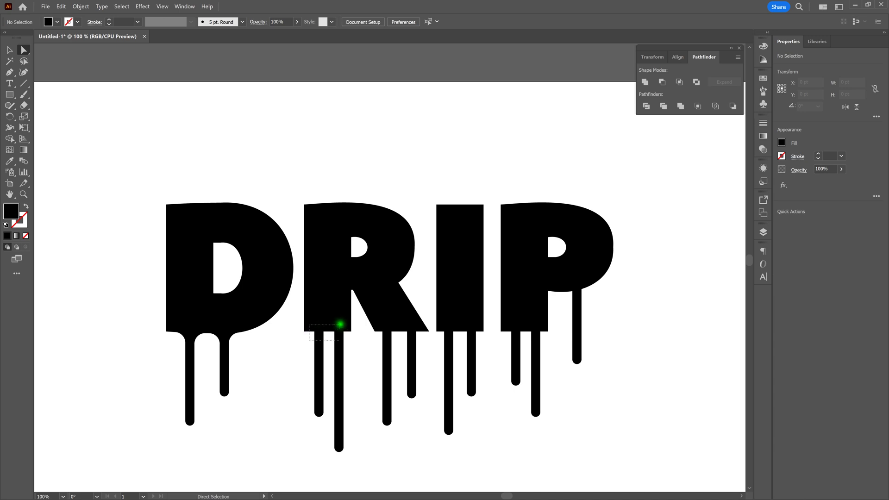
Step: Round the corners where the drips join the stem and the leg of the R
click(344, 321)
click(377, 338)
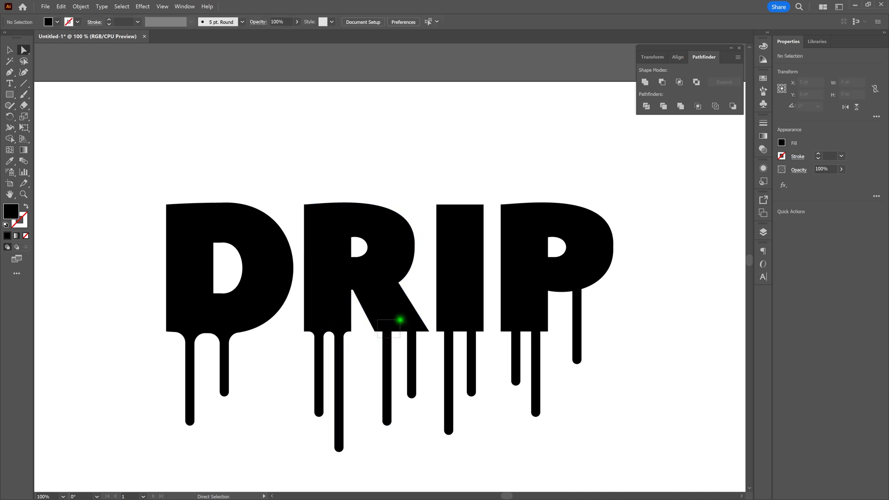
click(419, 319)
drag(419, 335, 423, 350)
click(422, 351)
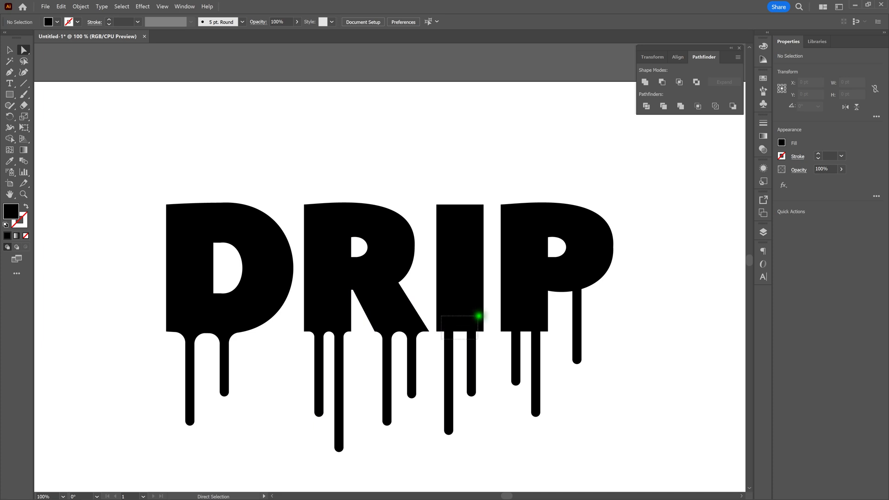
Step: Round the corners where the drips join the I to about 7.5 pt and those under the P's stem to about 6 pt
click(476, 332)
drag(481, 337, 477, 353)
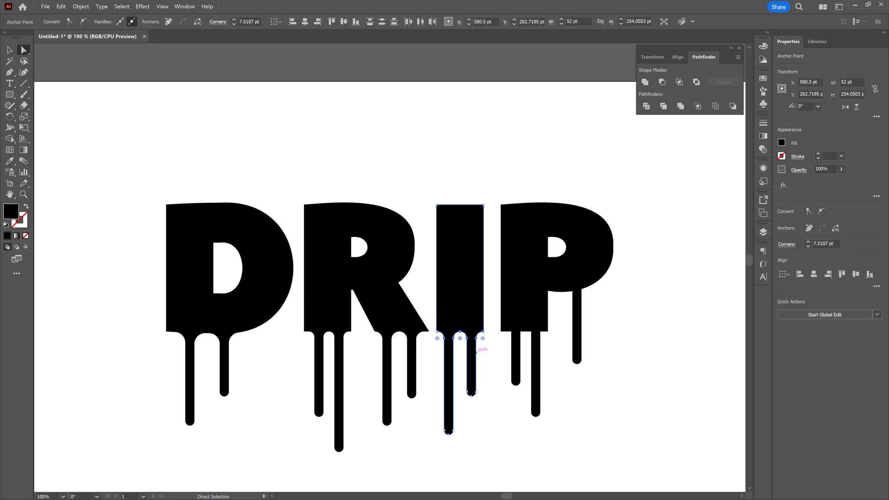
click(504, 345)
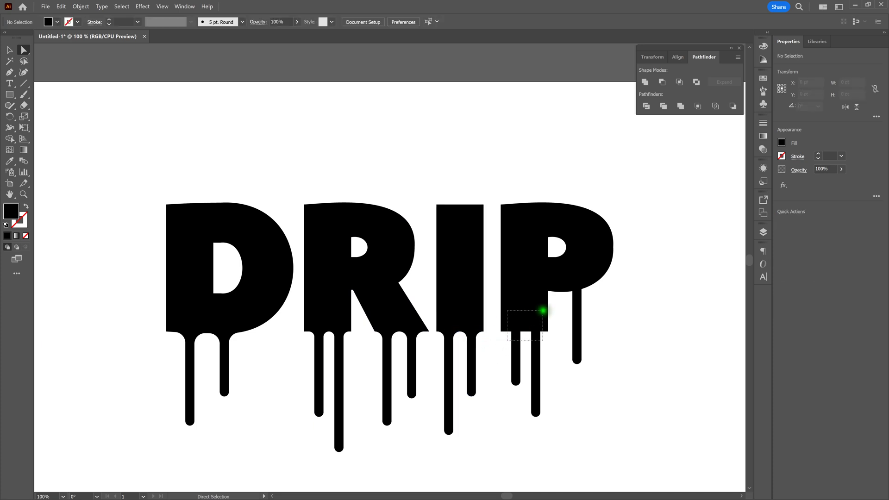
click(547, 311)
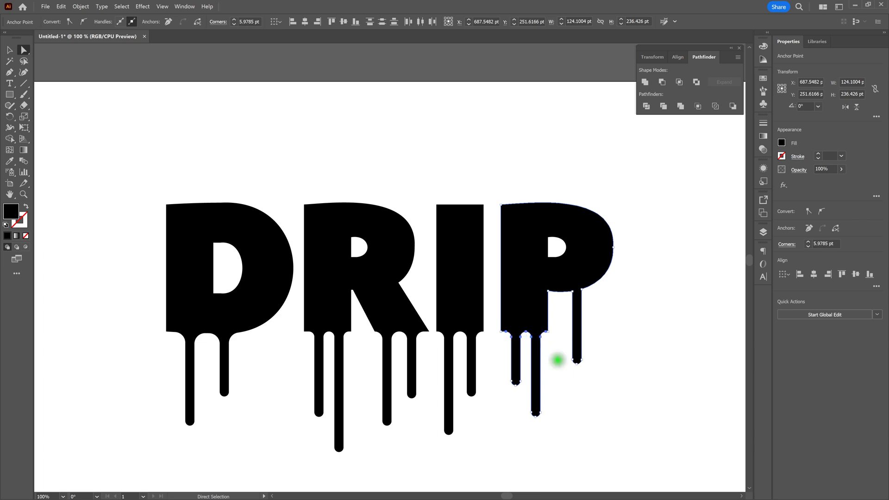
click(557, 359)
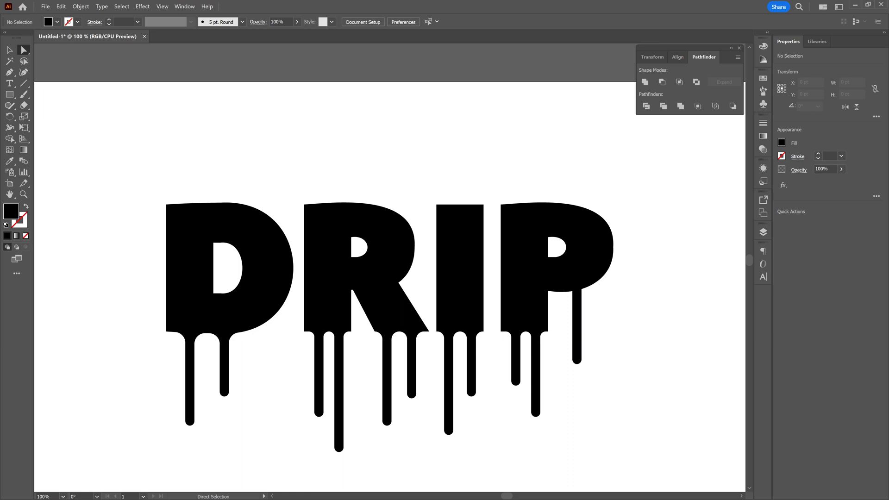
drag(568, 295, 594, 300)
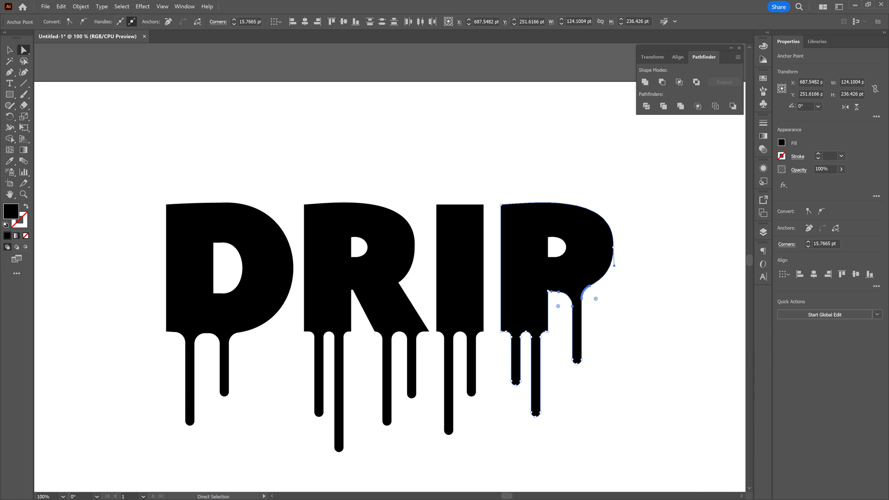
click(594, 299)
click(611, 317)
Step: Round the two corners where the drip joins the P's bowl separately, the left one to about 9 pt
click(573, 292)
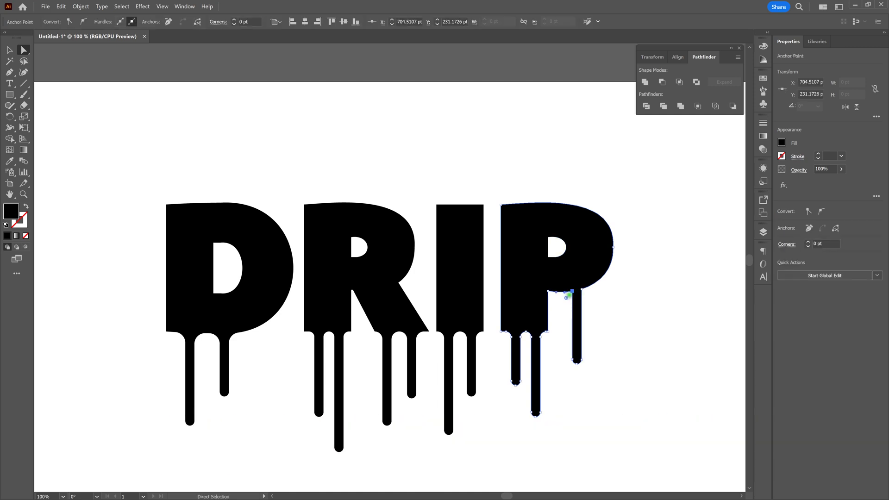
drag(567, 295, 565, 300)
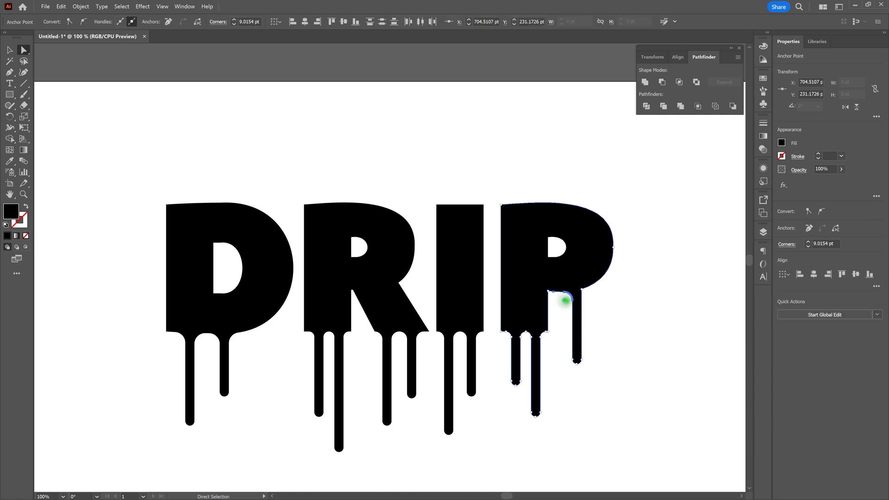
click(609, 327)
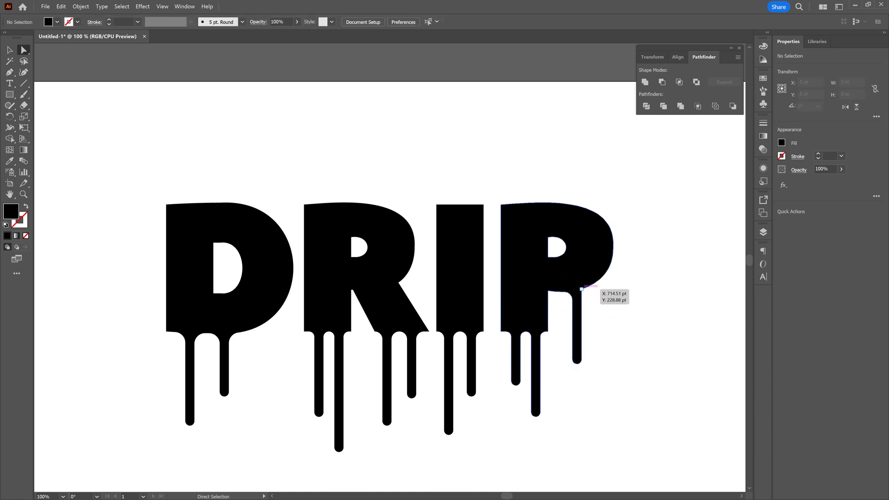
click(581, 289)
drag(589, 293, 591, 303)
click(601, 315)
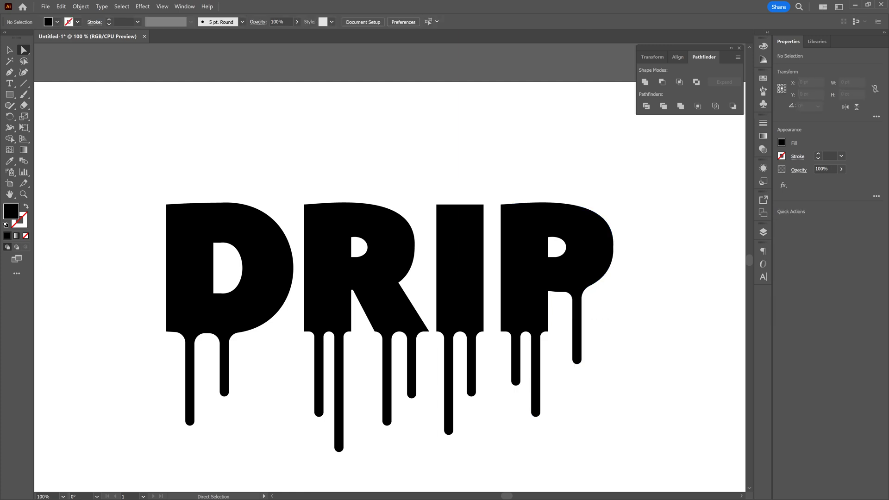
Step: Select the whole DRIP lettering, give it the magenta fill color c305c9, and deselect it
key(ctrl+0)
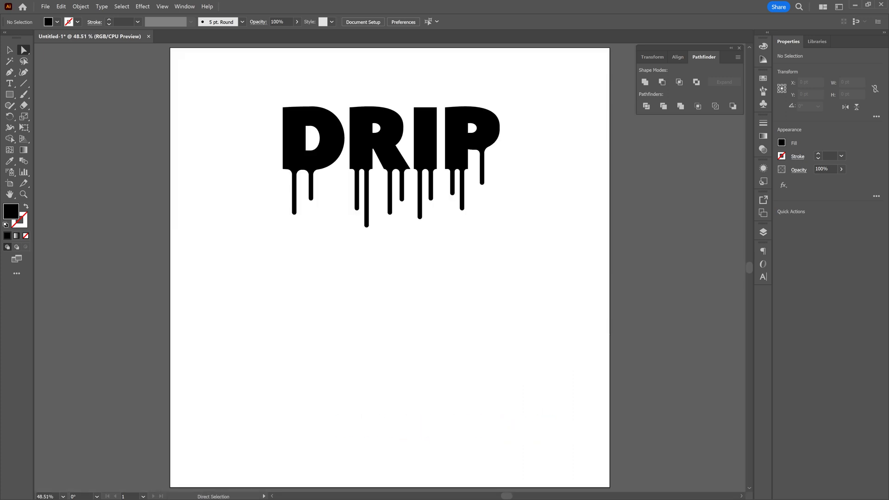
key(v)
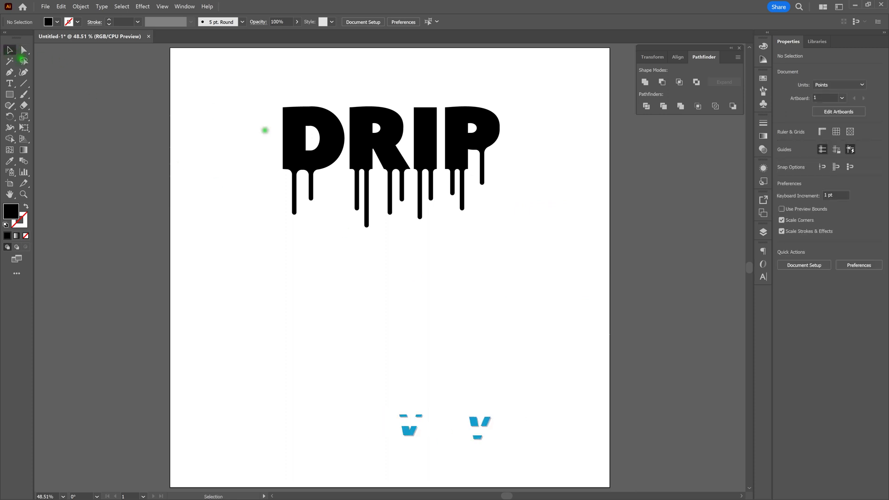
click(327, 129)
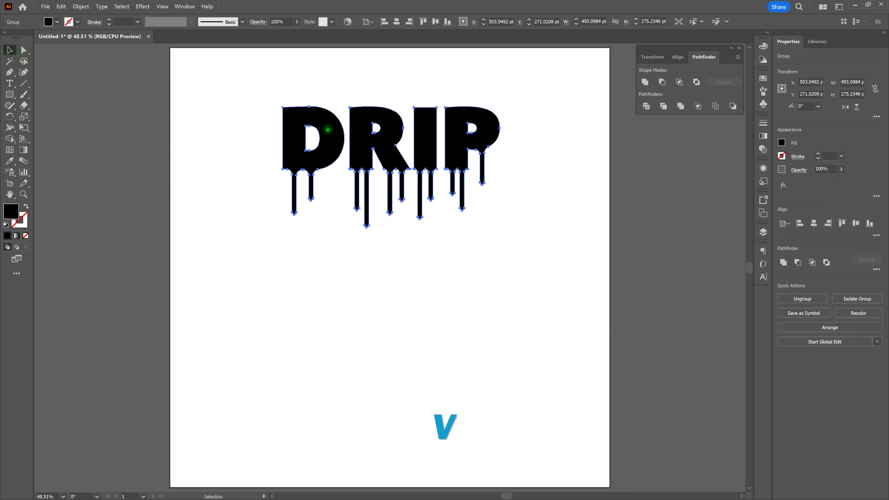
double_click(11, 211)
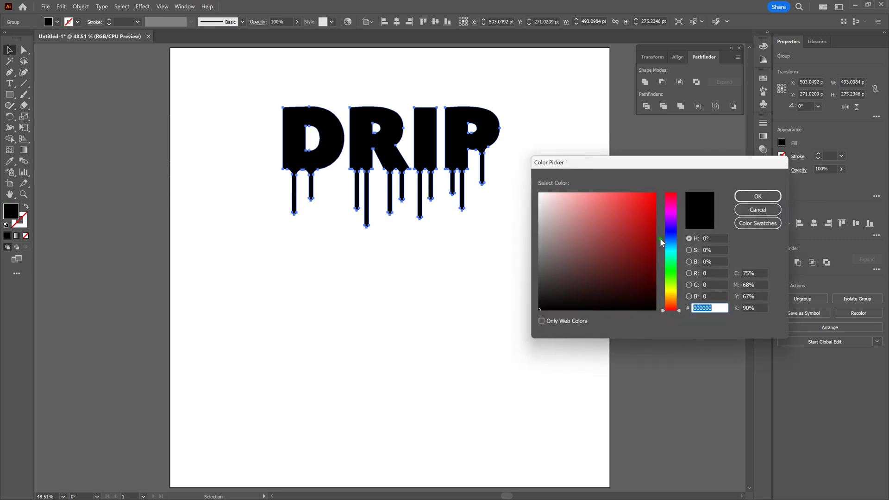
drag(676, 225, 676, 214)
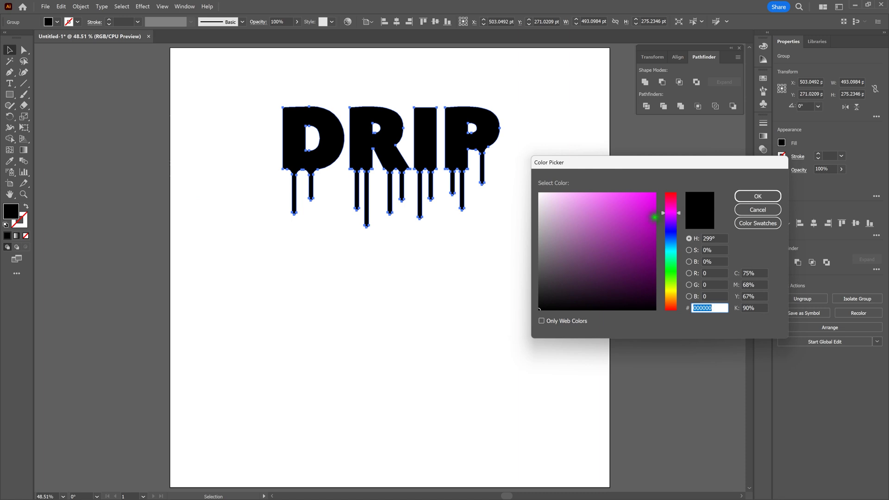
click(653, 217)
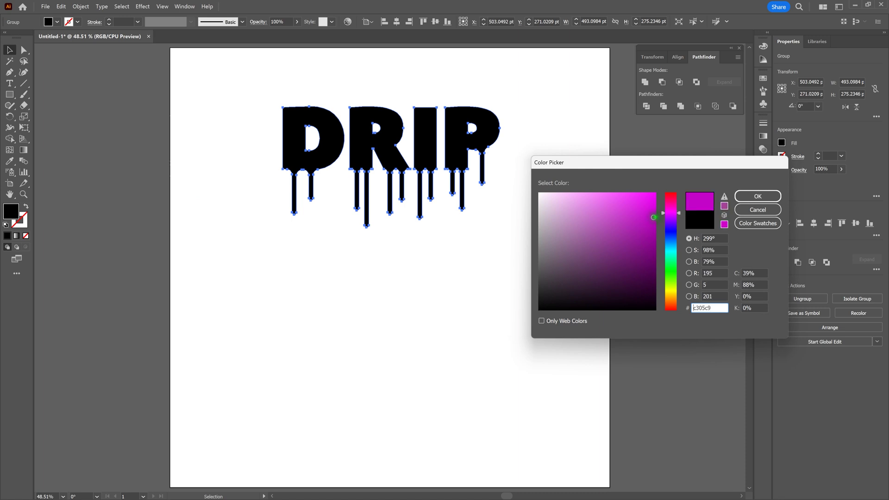
click(747, 197)
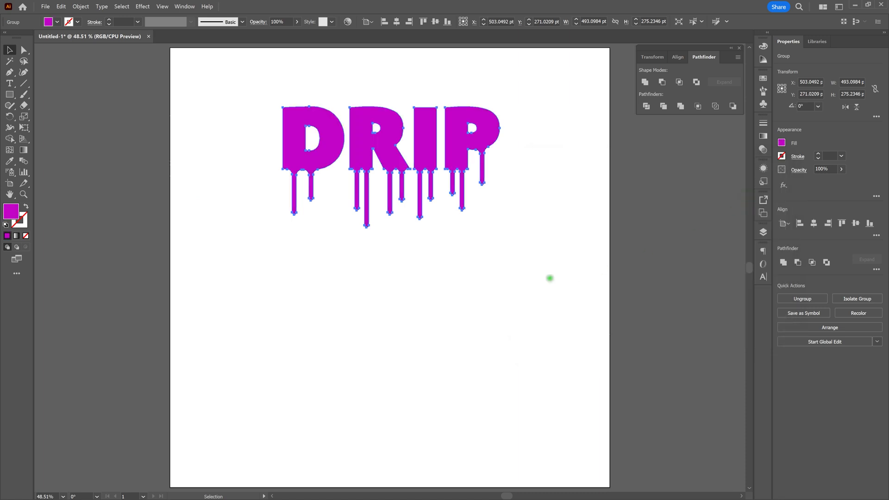
click(529, 282)
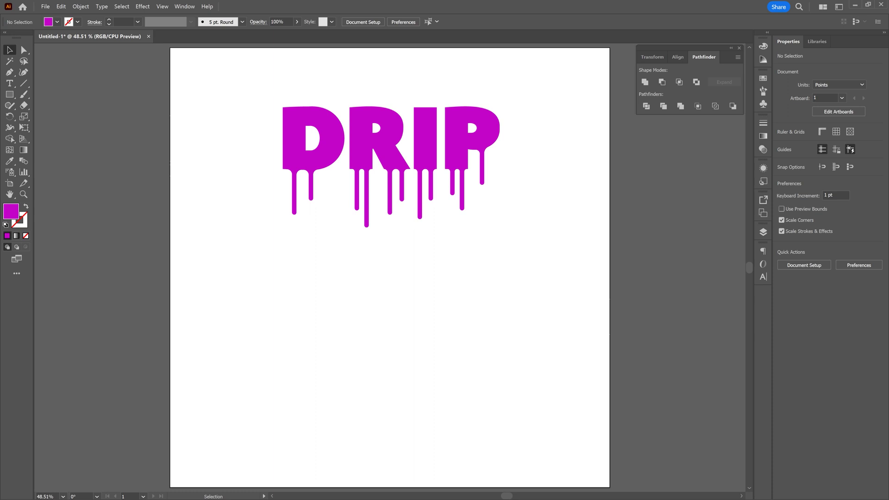
Step: Center the whole DRIP lettering vertically on the artboard and deselect it
drag(244, 88, 546, 262)
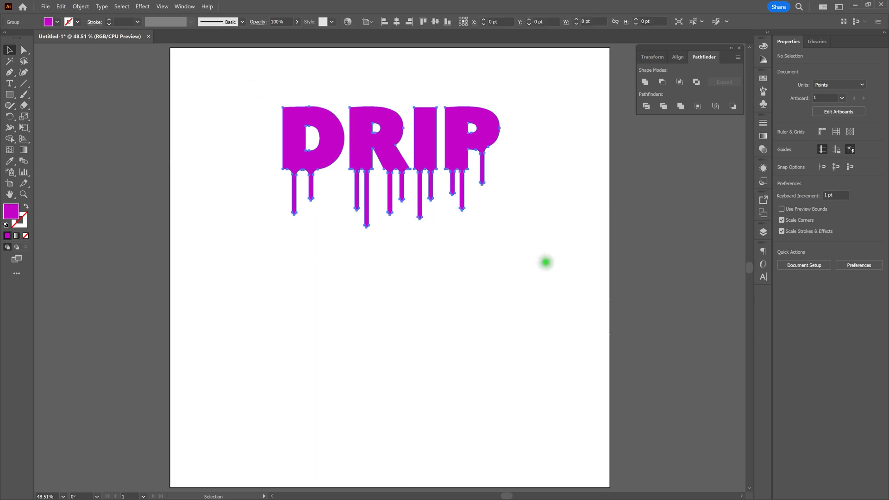
click(436, 22)
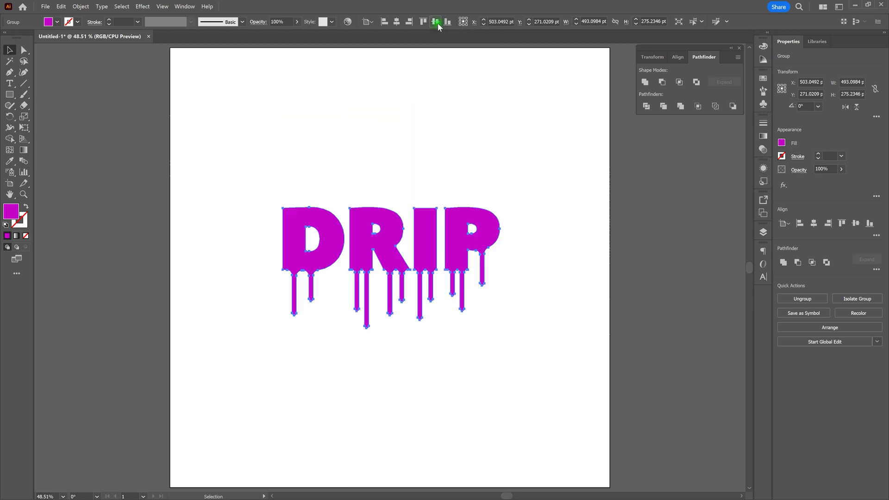
click(524, 115)
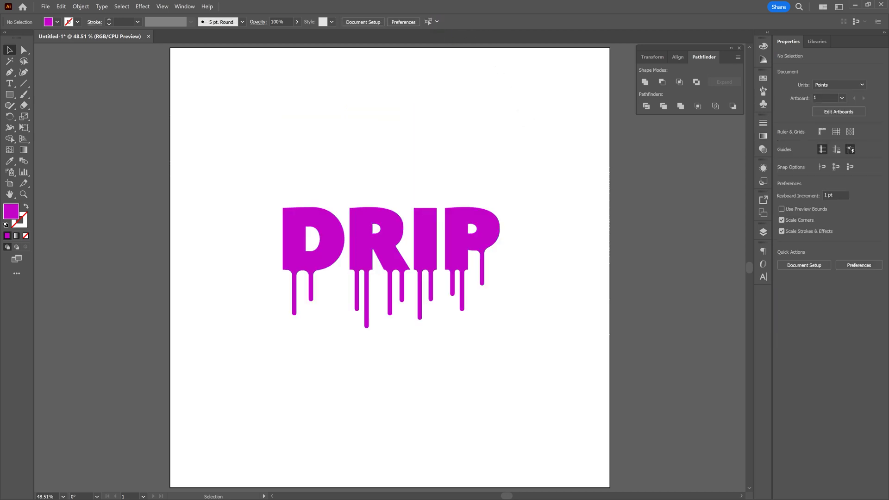